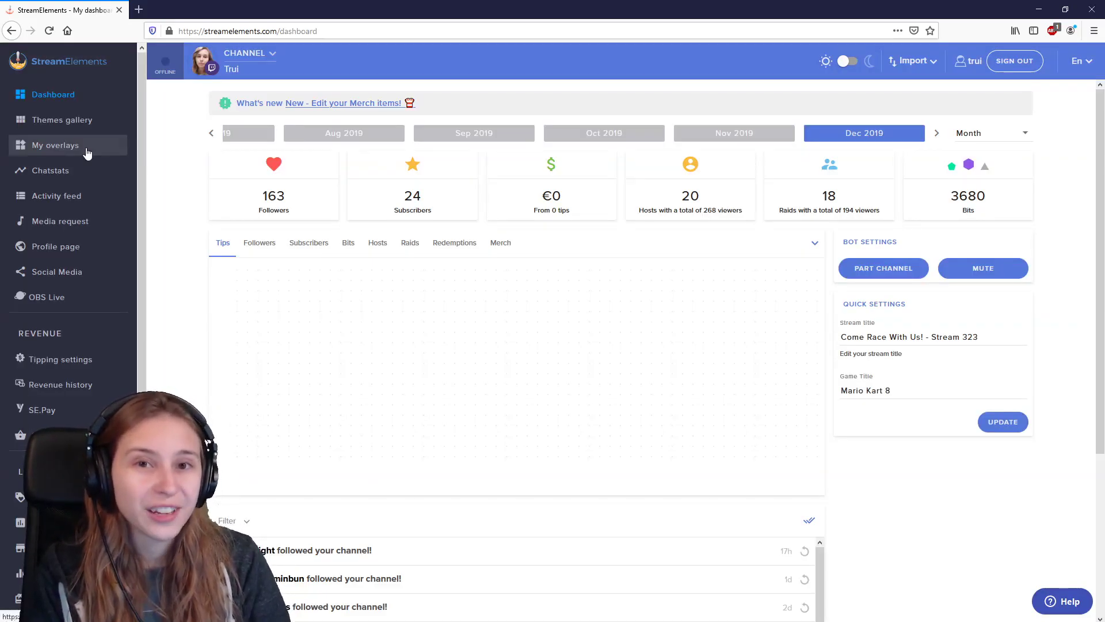
- Switch the dashboard to dark mode and create a blank 1080p overlay named 'Test :)'
click(87, 151)
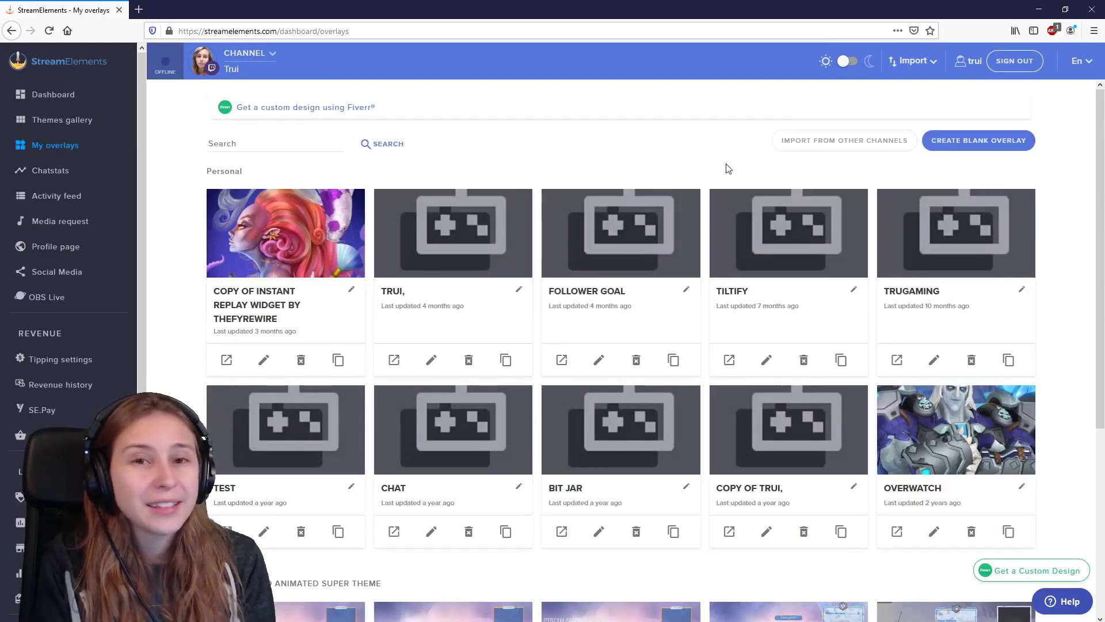
click(848, 61)
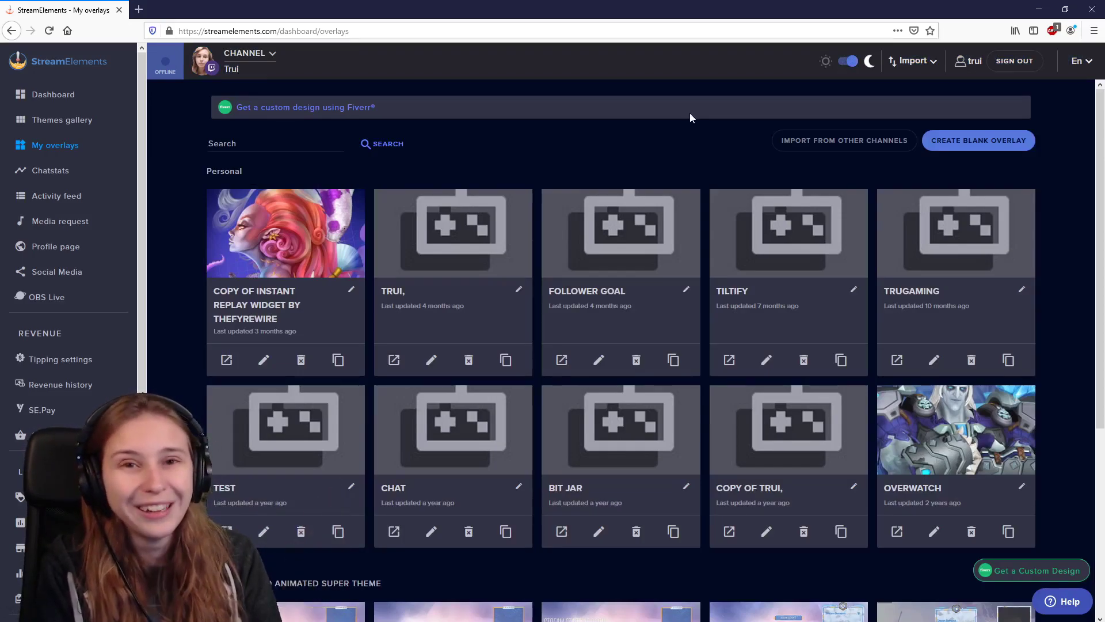
click(1002, 150)
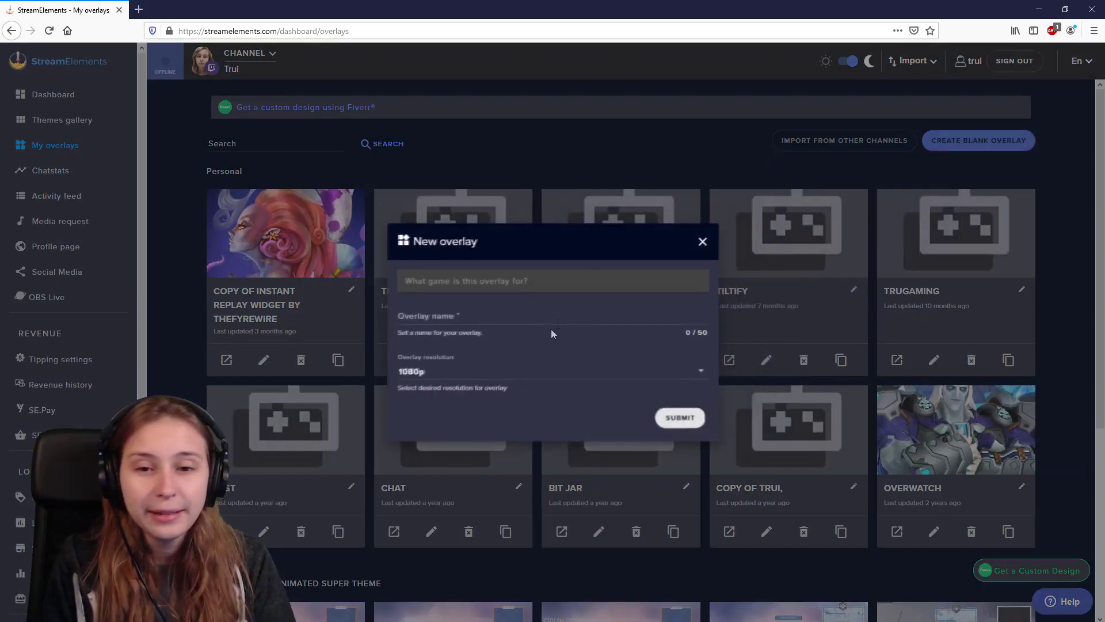
click(516, 316)
text(Test :))
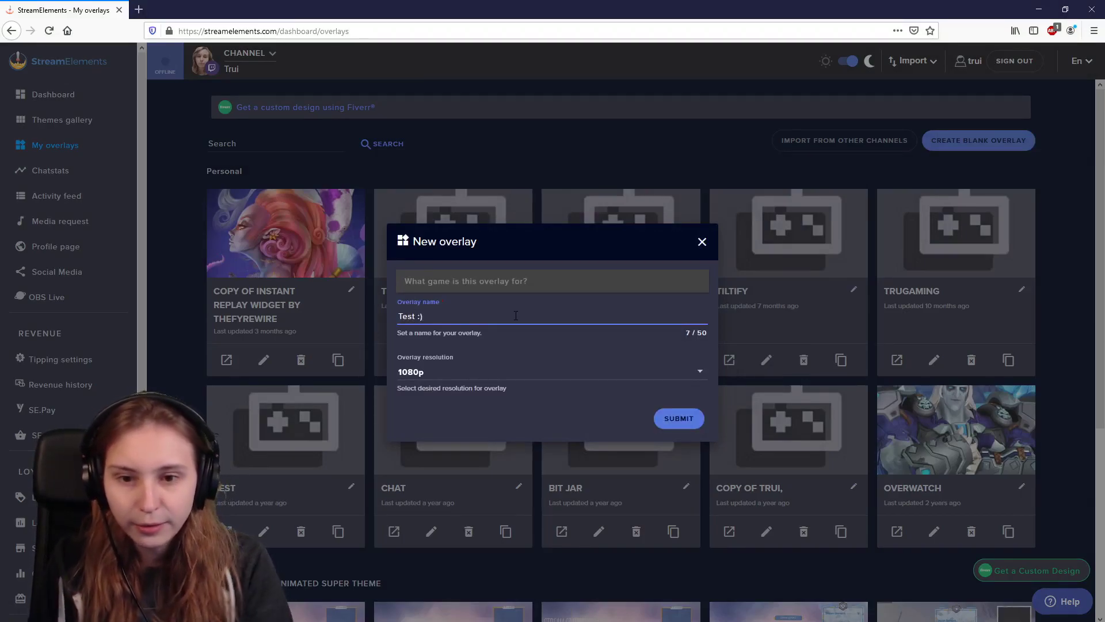
click(656, 419)
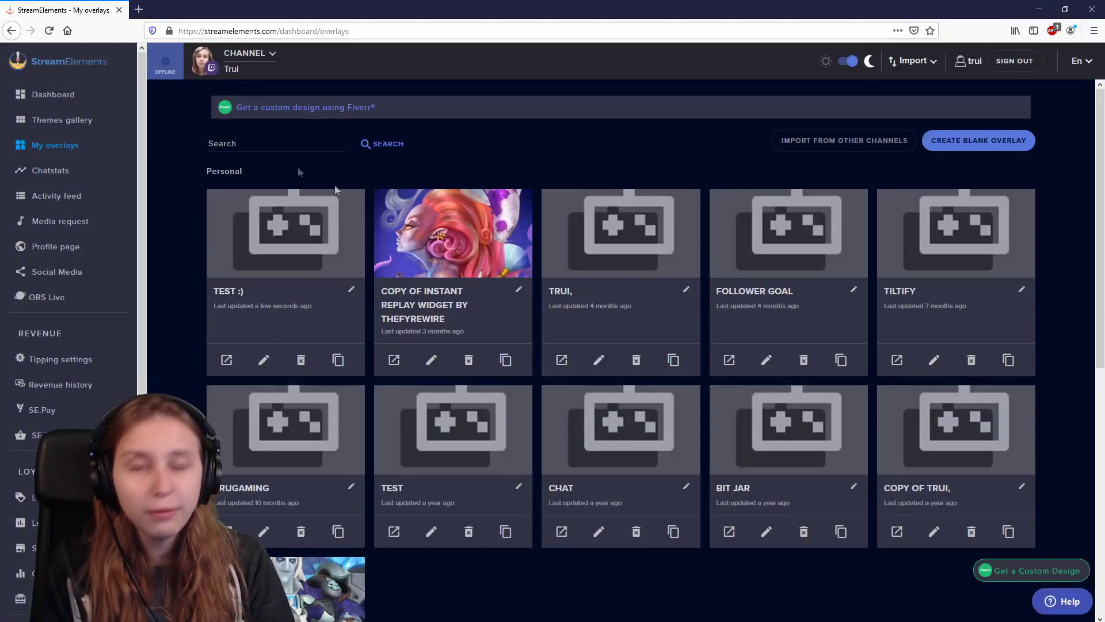
- Add an AlertBox widget to the 'Test :)' overlay
click(264, 362)
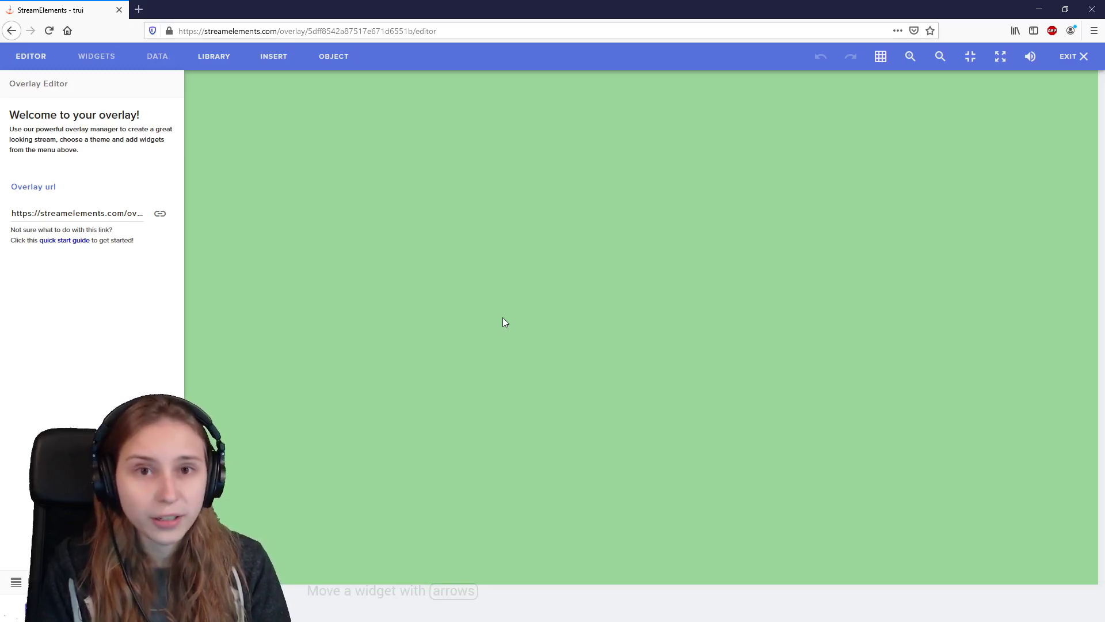
click(97, 58)
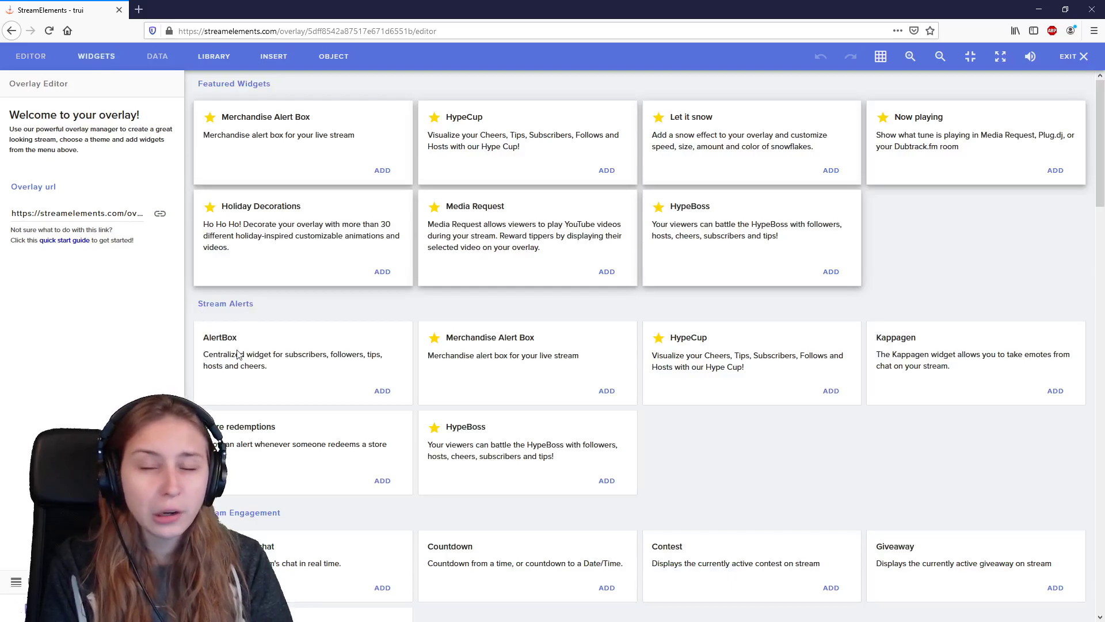
click(380, 391)
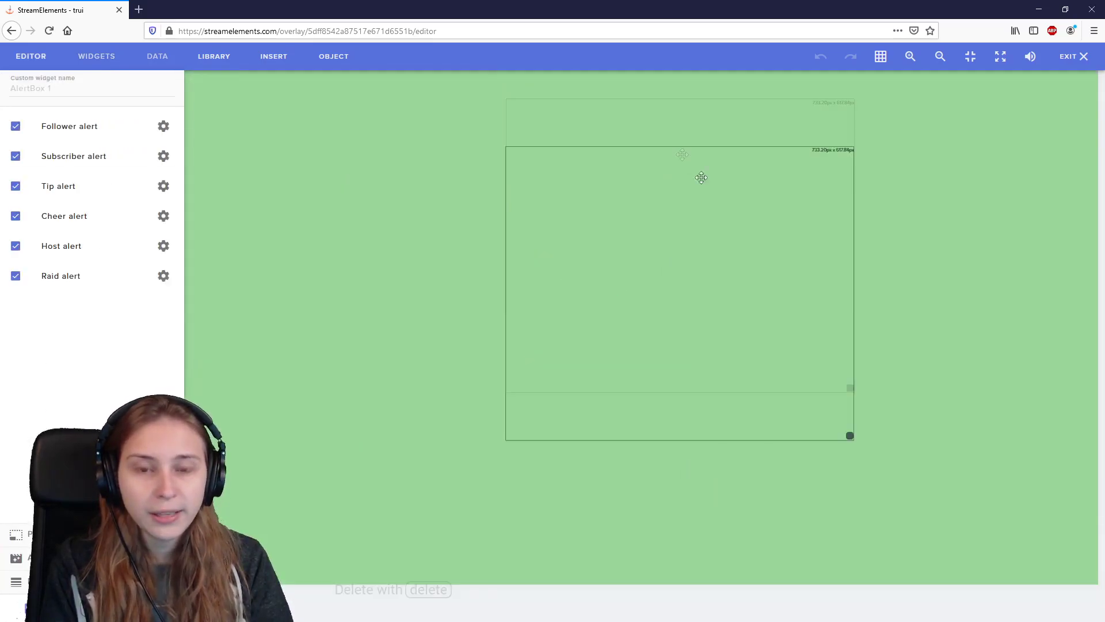
- Drag the AlertBox widget into the canvas's top-left corner
drag(683, 155, 485, 204)
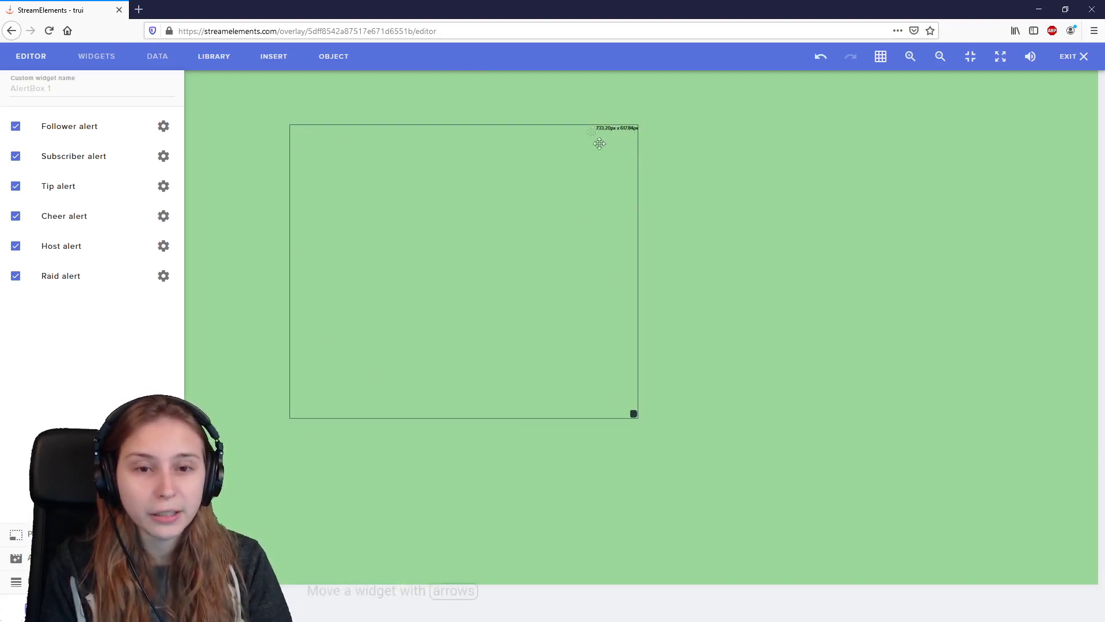
drag(378, 223, 392, 204)
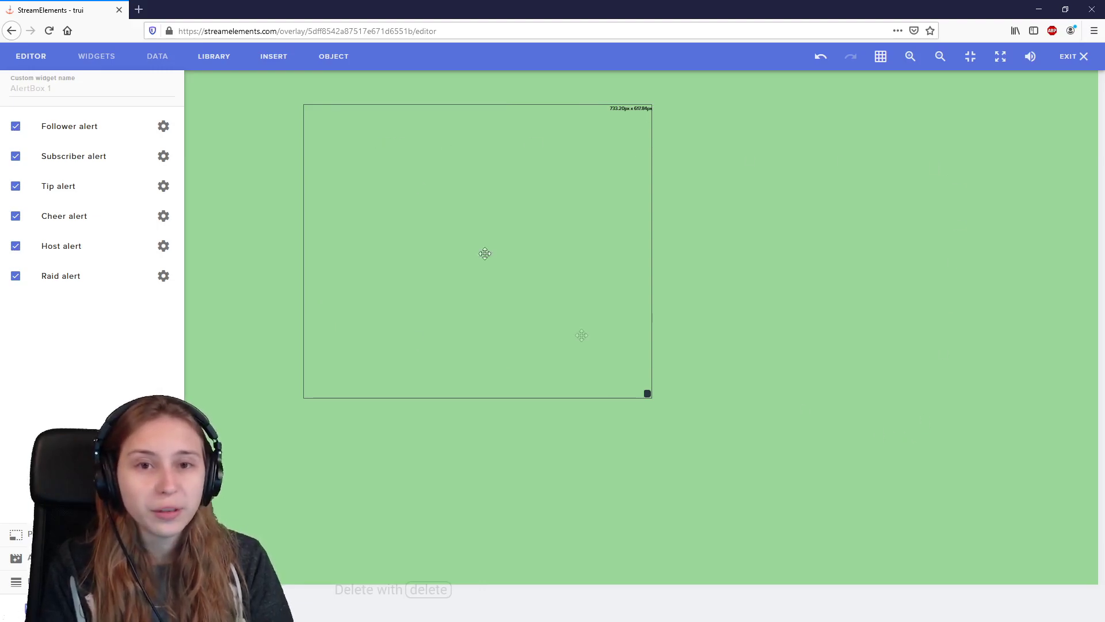
drag(449, 255, 335, 222)
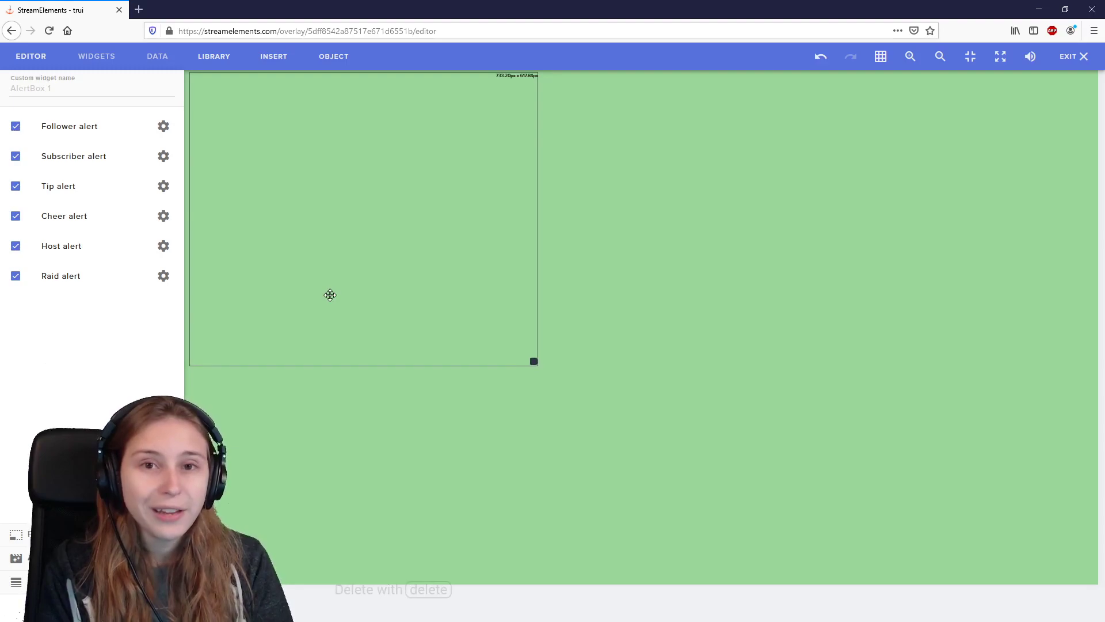
drag(288, 215, 580, 288)
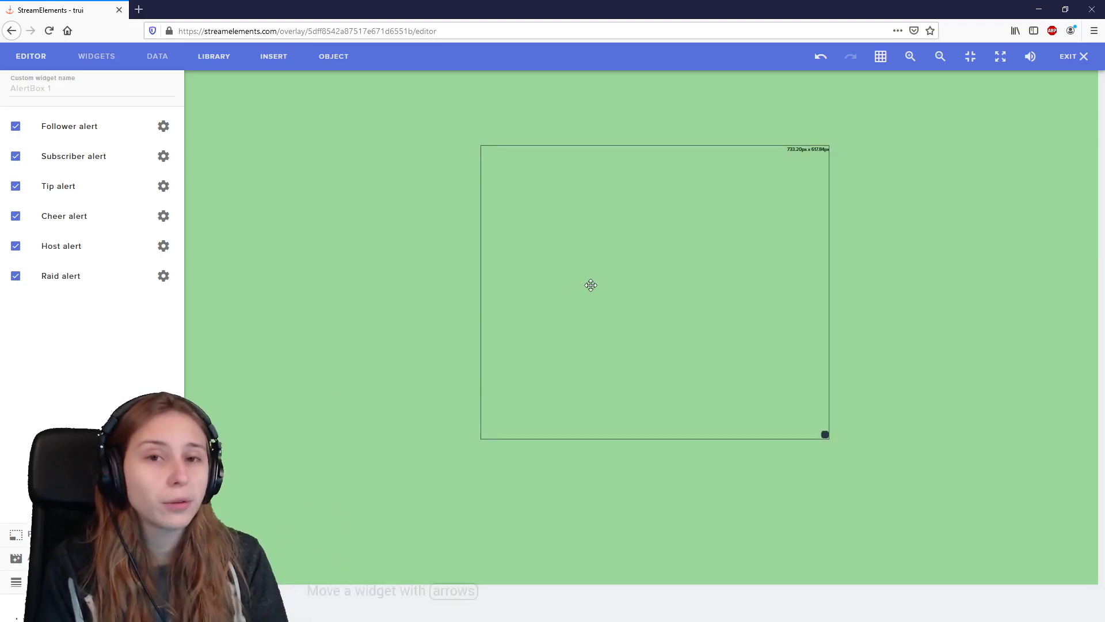
drag(591, 285, 67, 80)
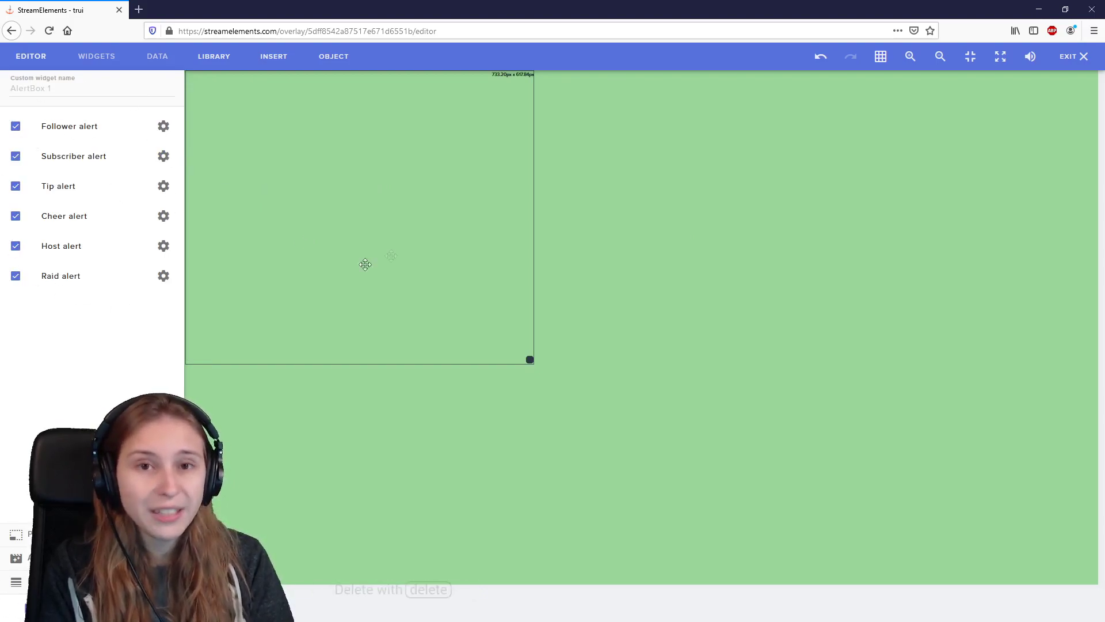
- Rename the widget to 'Alertbox' in its custom widget name field
click(693, 252)
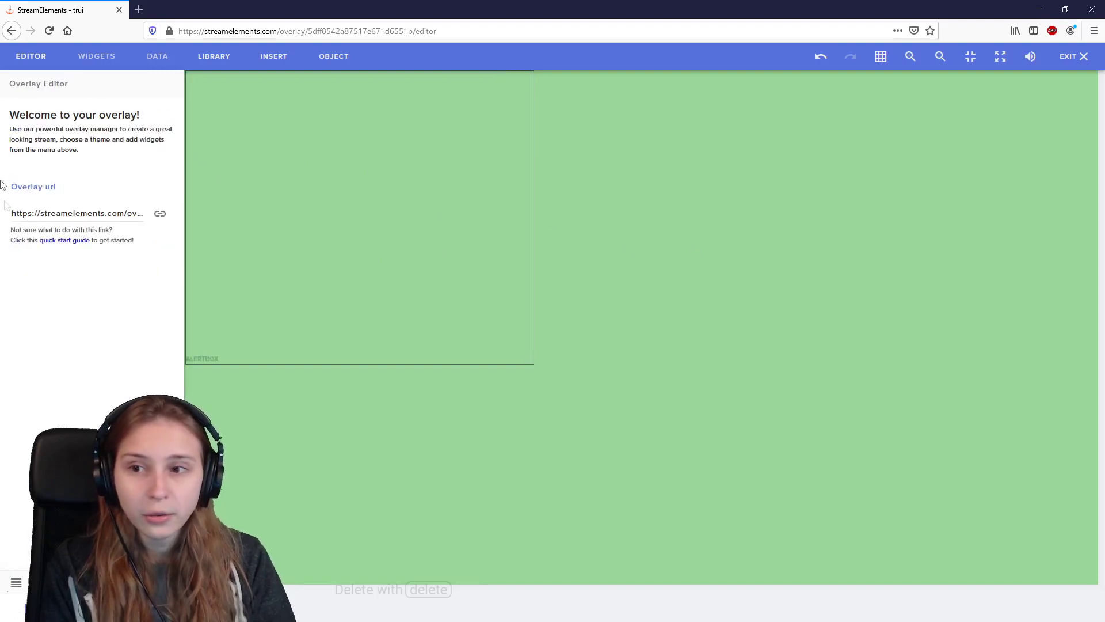
click(392, 185)
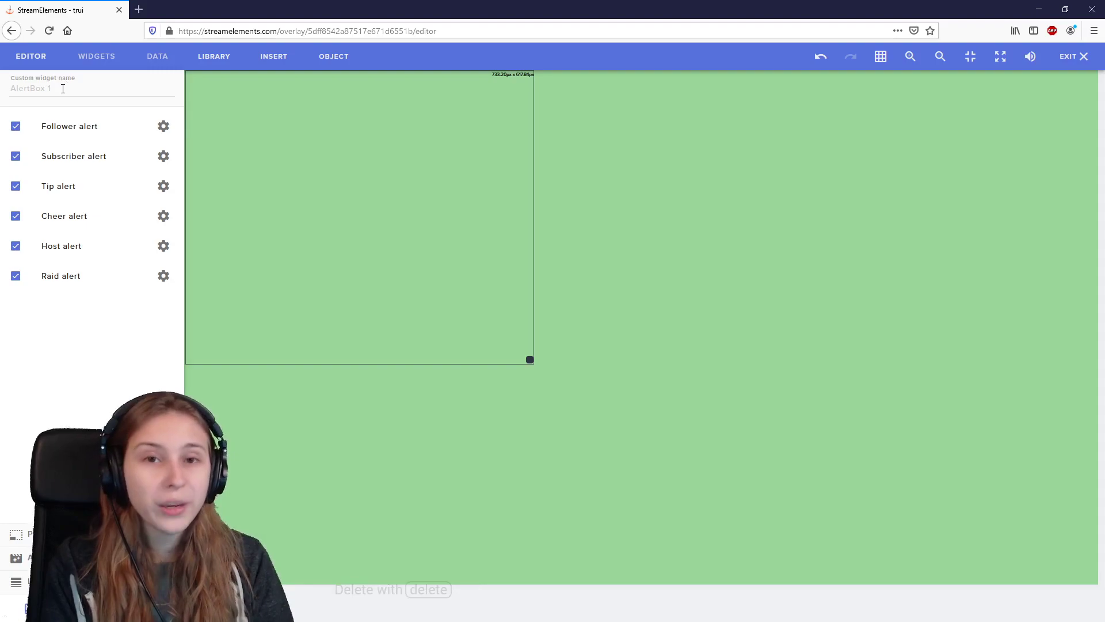
click(63, 88)
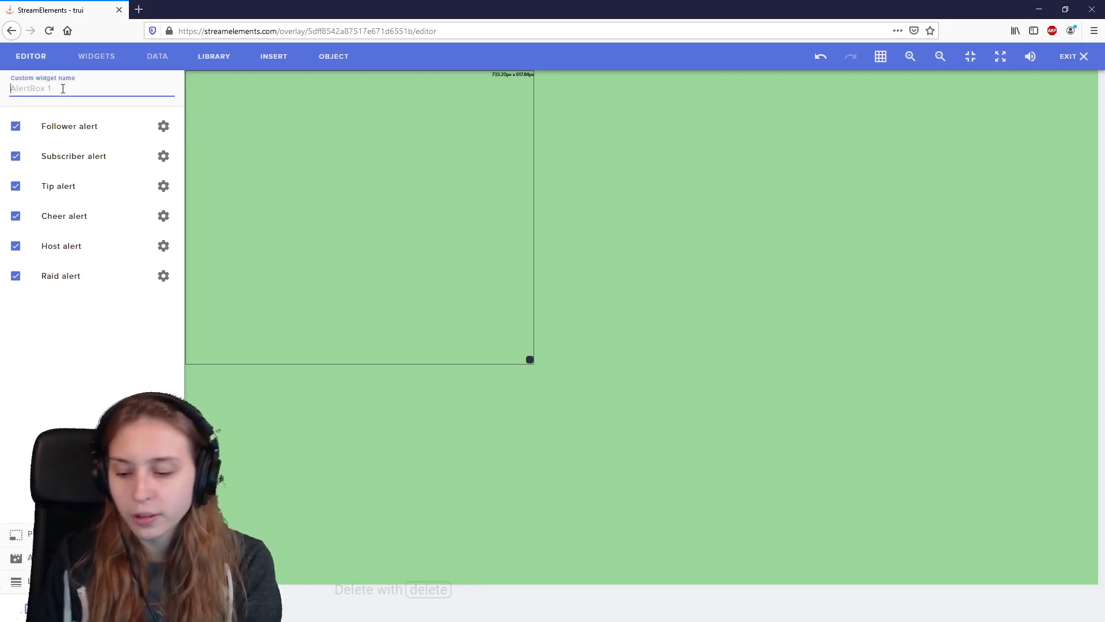
text(Alertbox)
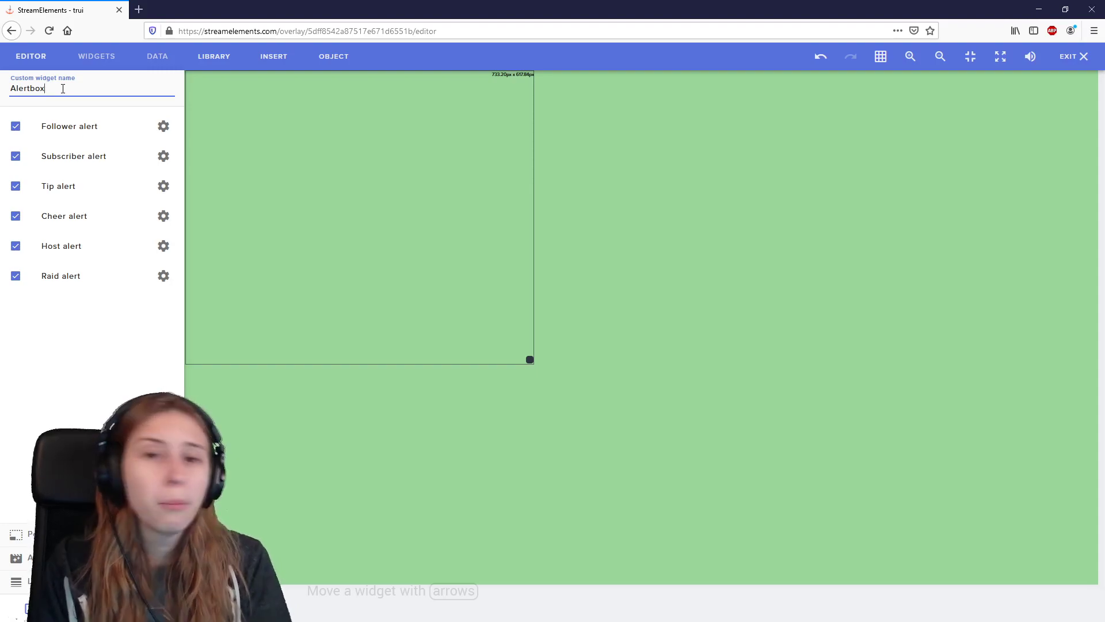
click(133, 195)
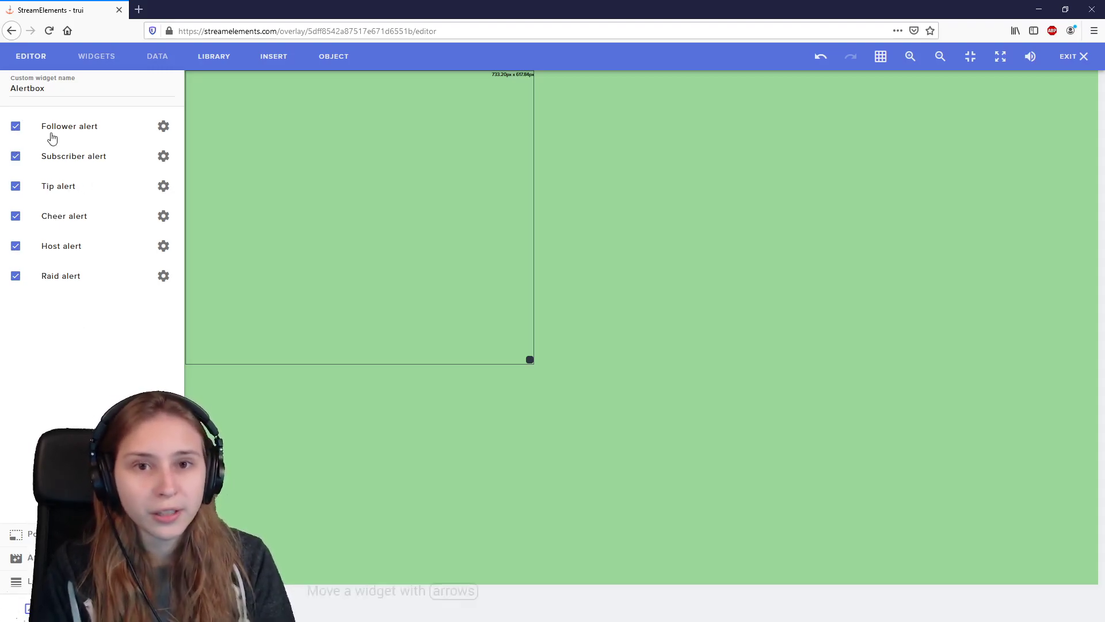
- Open the follower alert's advanced settings and emulate a test follower event
click(165, 128)
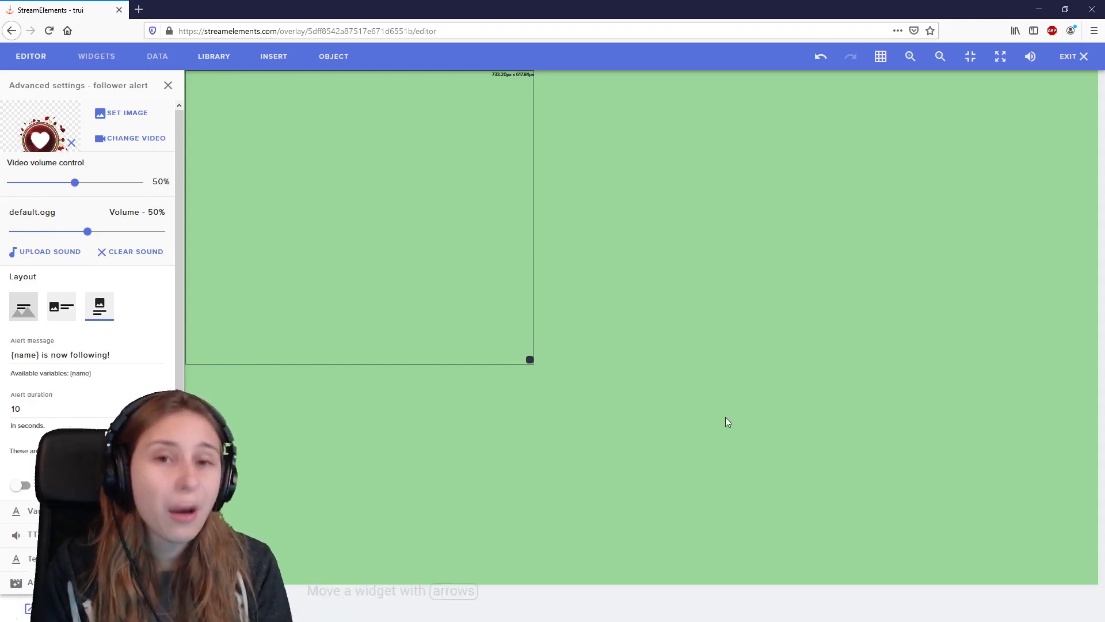
mouse_move(210, 590)
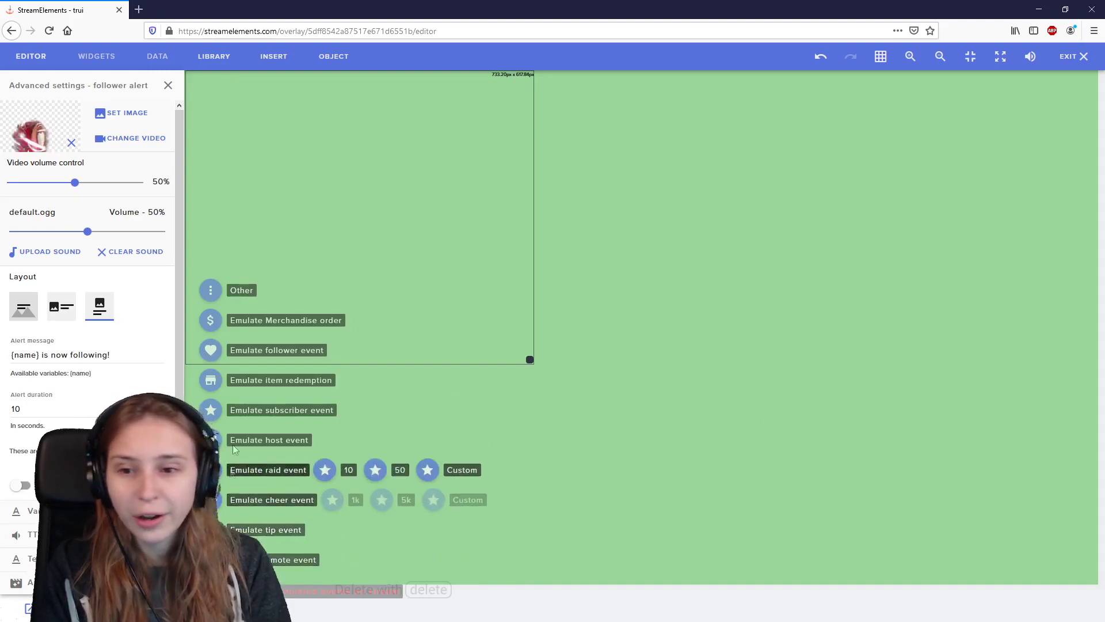
click(209, 356)
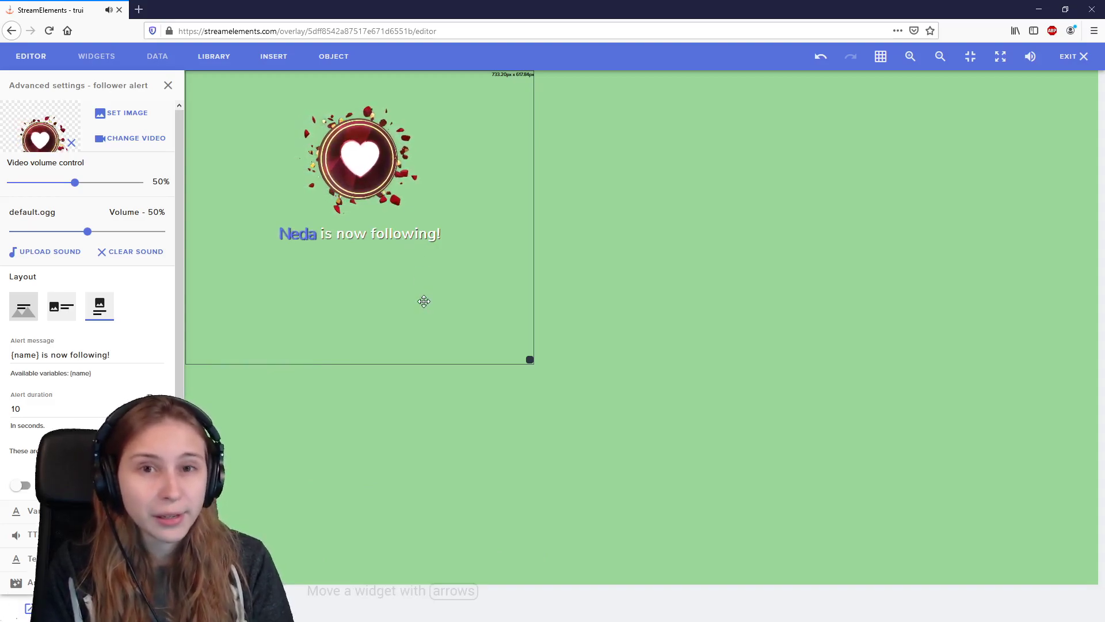
- Set the follower alert image to the pixel 'I AM' jar GIF and preview it
click(141, 118)
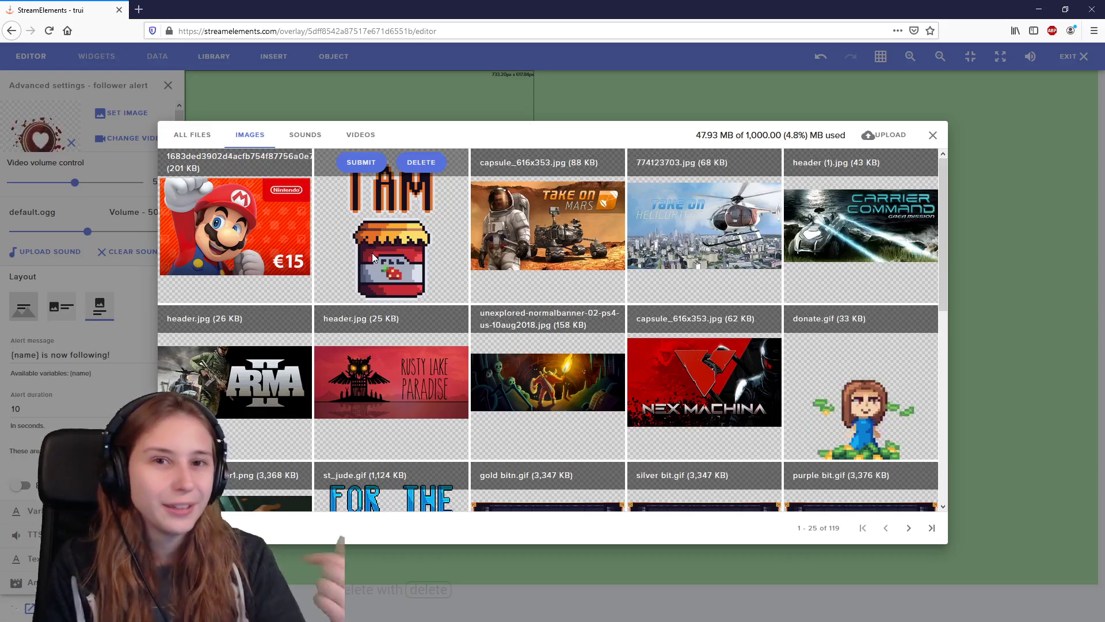
click(361, 162)
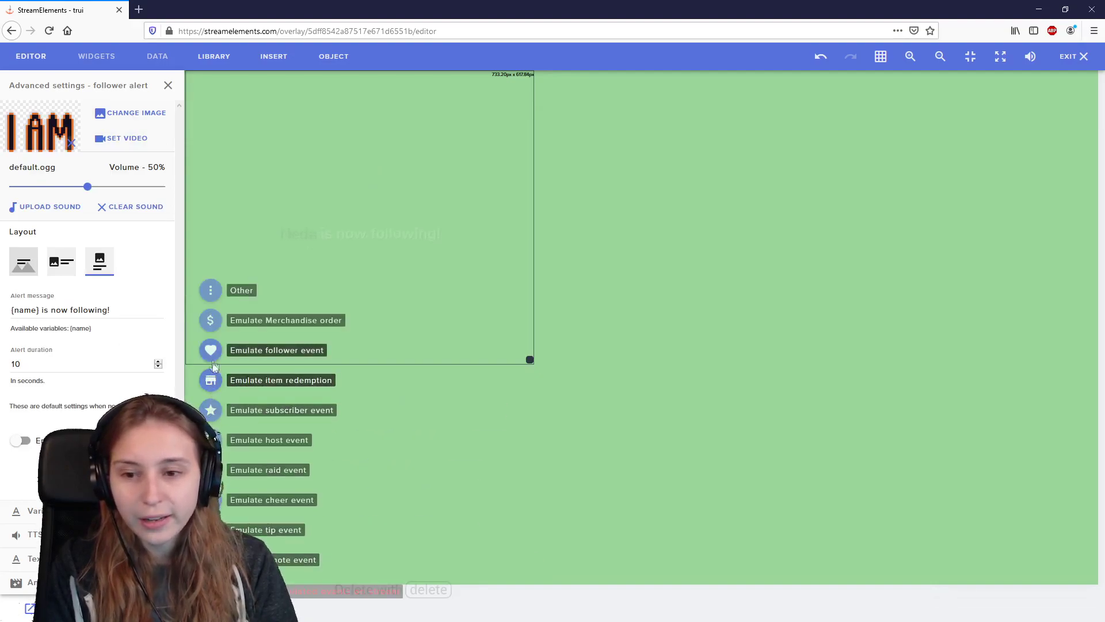
click(305, 341)
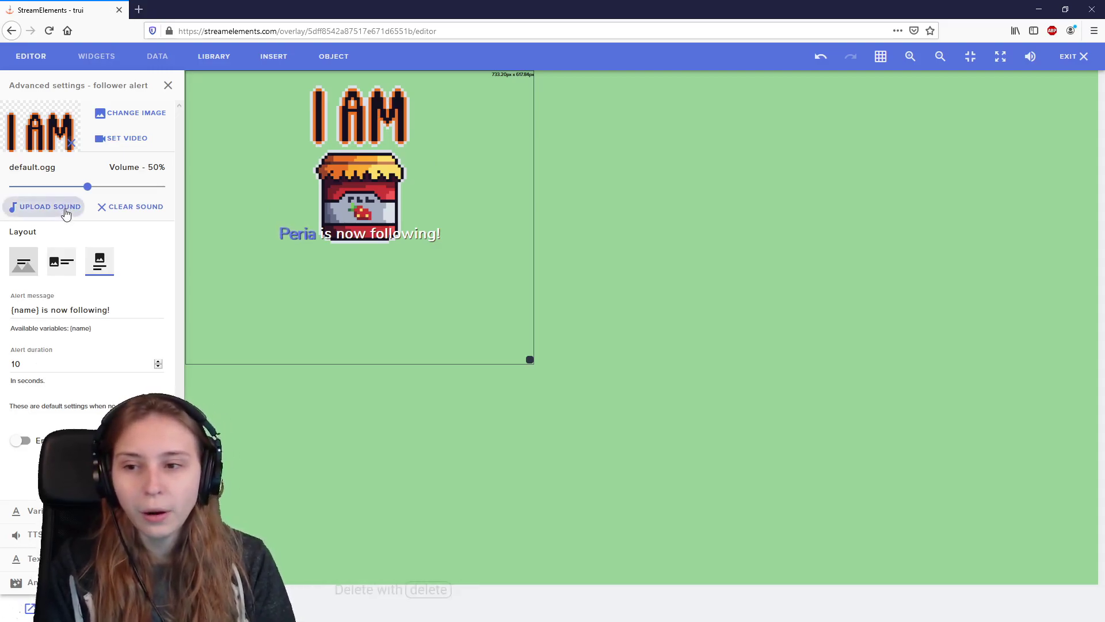
- Change the follower alert sound to host.ogg and replay the test alert
click(65, 212)
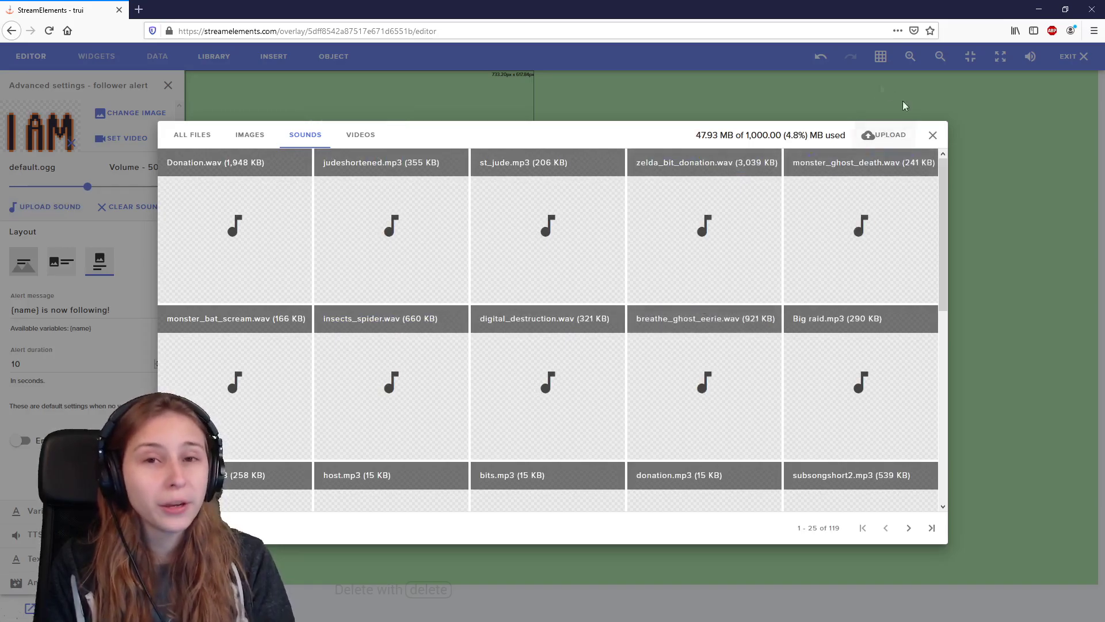
click(354, 475)
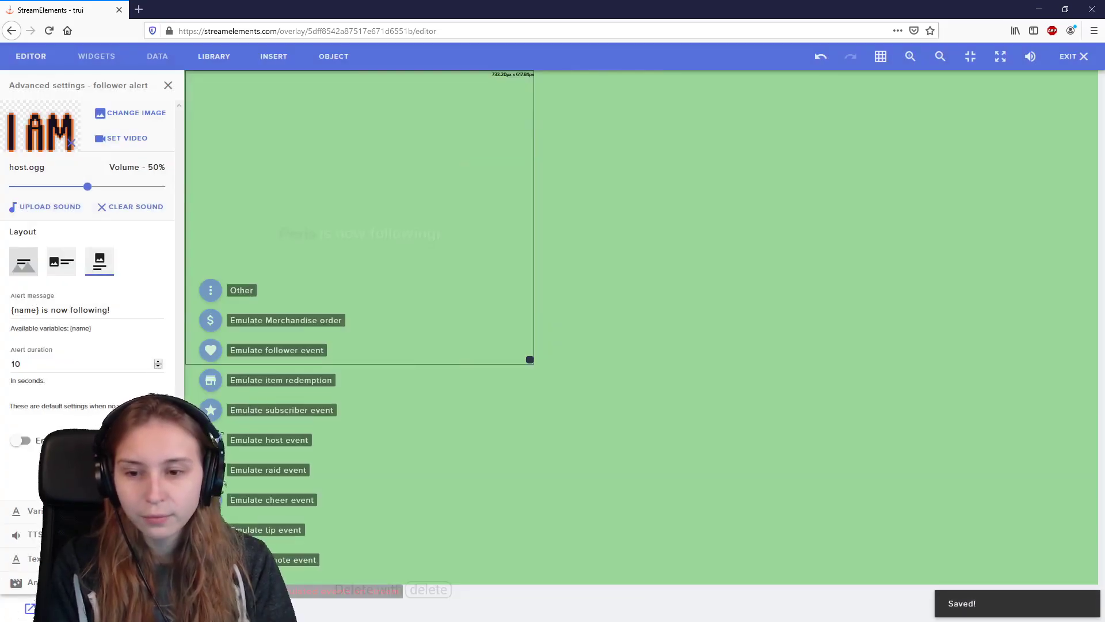
click(217, 350)
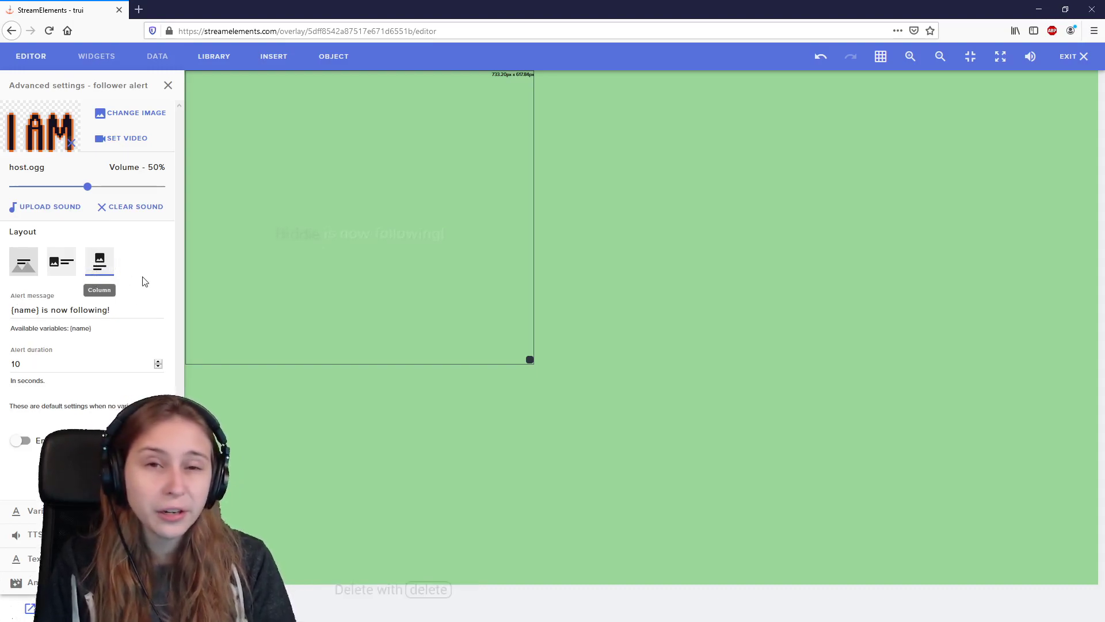
- Switch the follower alert layout to Row and play a test follower alert
click(17, 271)
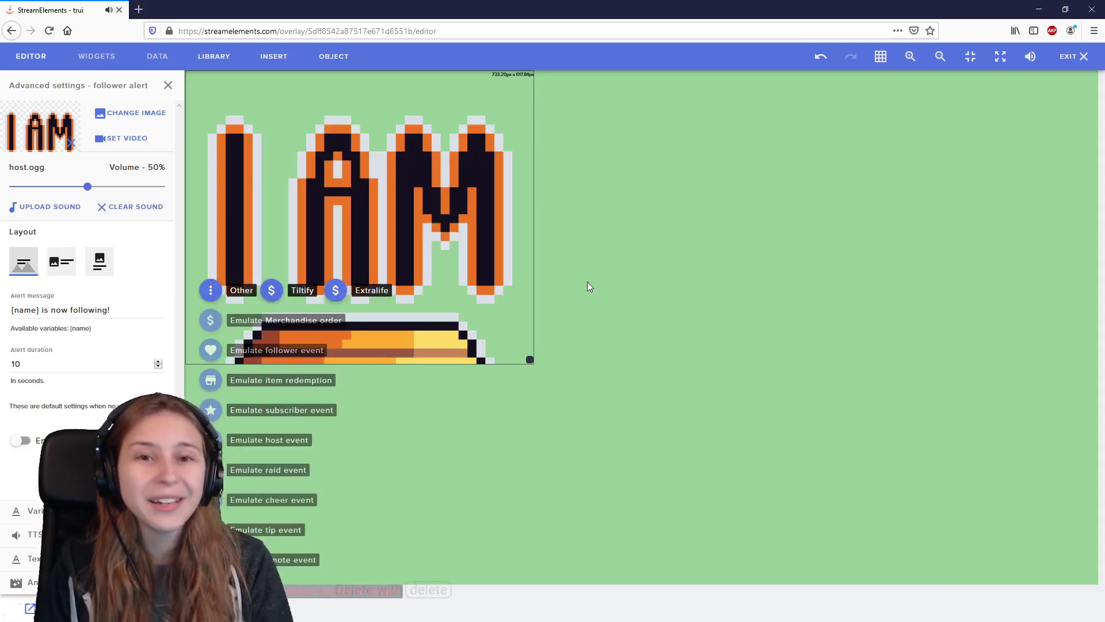
click(62, 265)
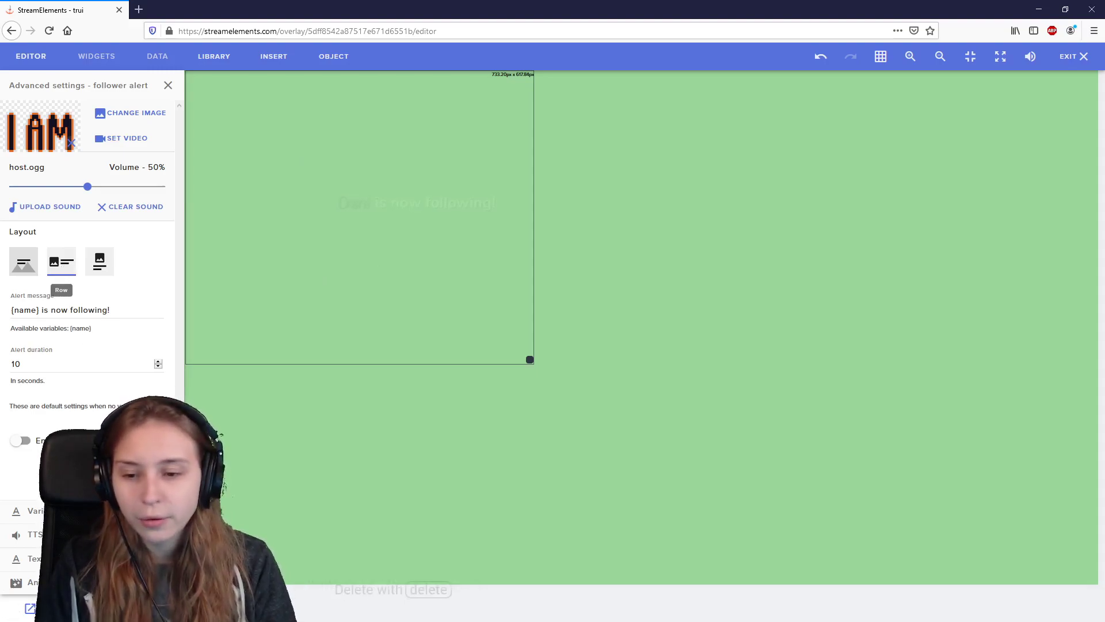
mouse_move(211, 590)
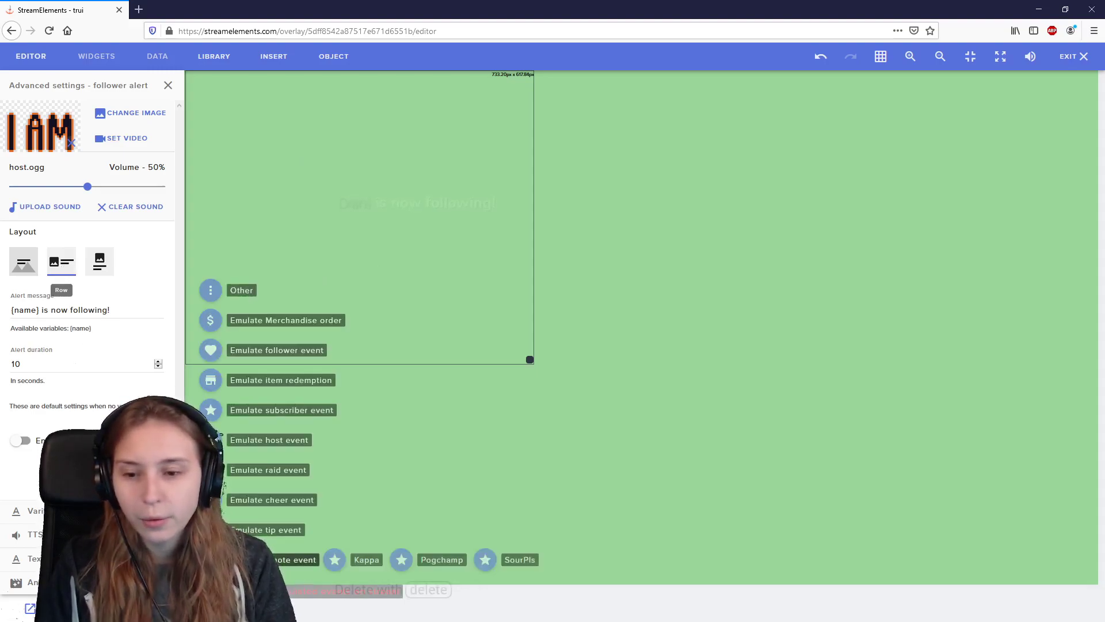
click(211, 352)
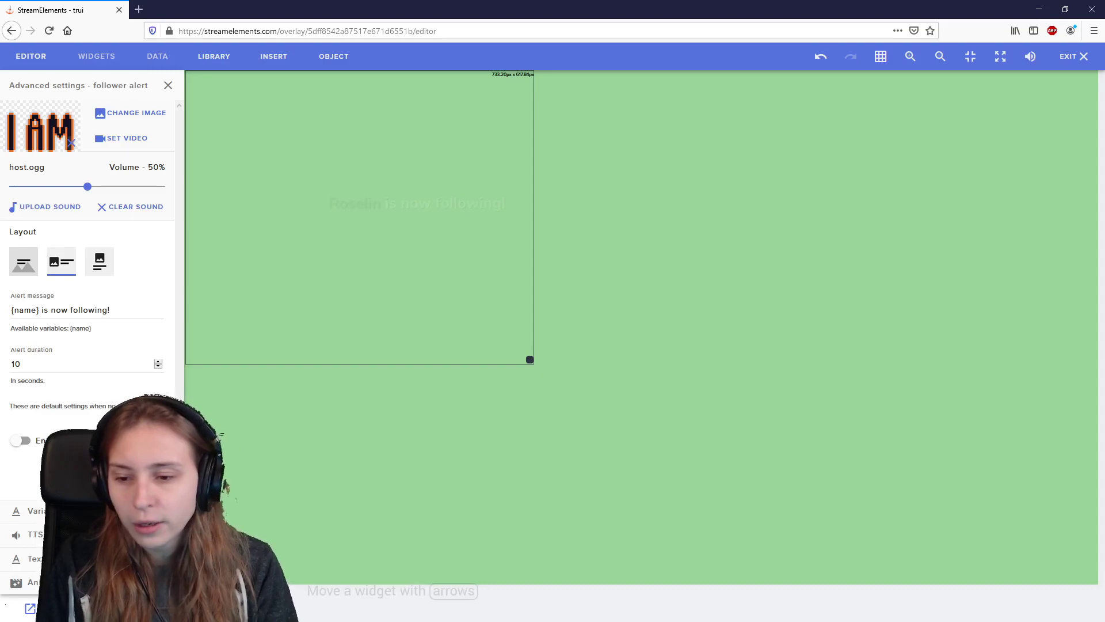
- Enable text-to-speech for the follower alert, using the Brian voice at 75% volume
click(28, 534)
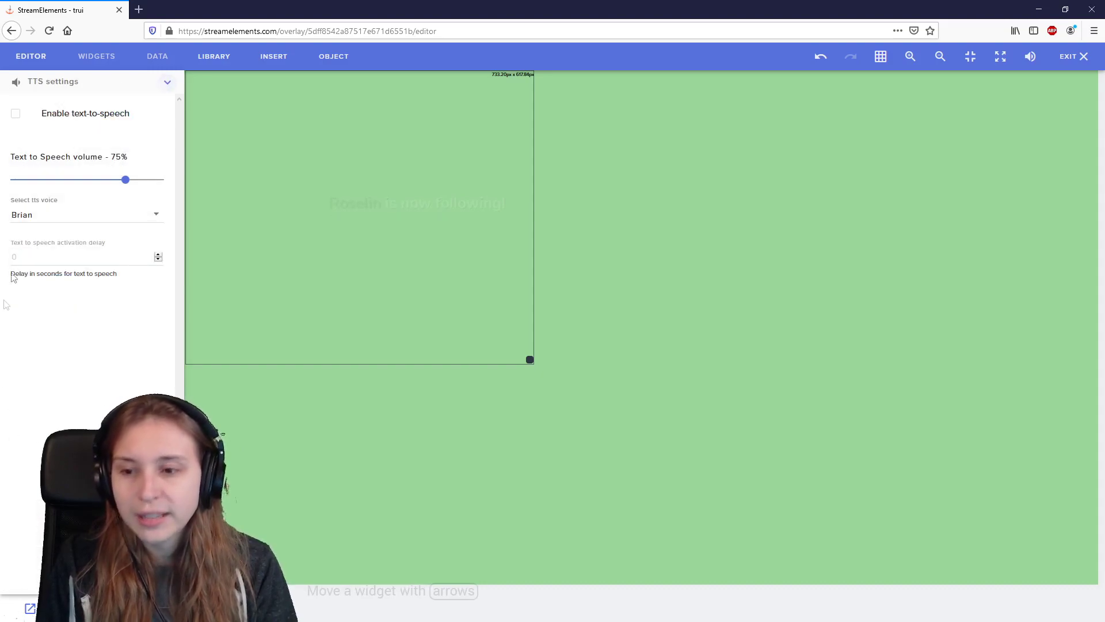
click(13, 118)
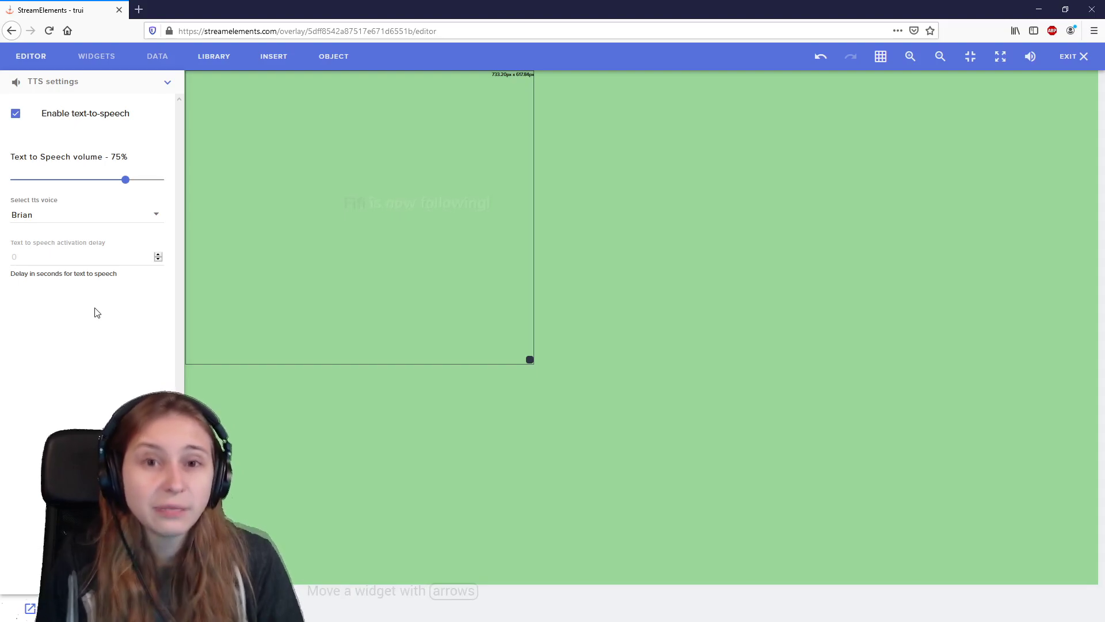
click(167, 82)
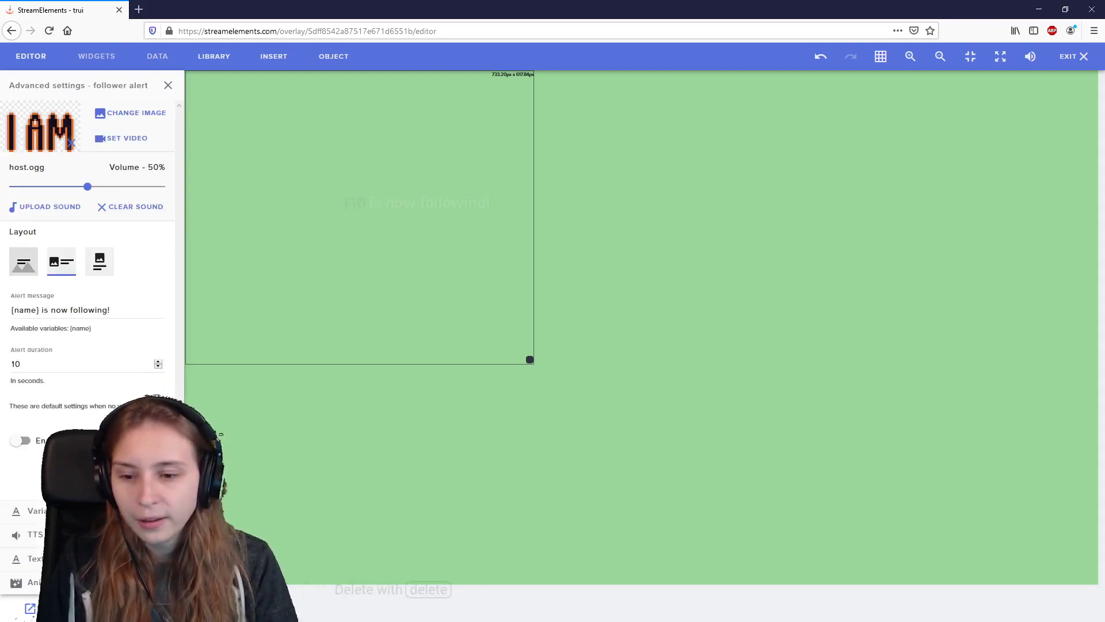
- Set the follower alert text to the Oxygen font in red and test it
click(35, 559)
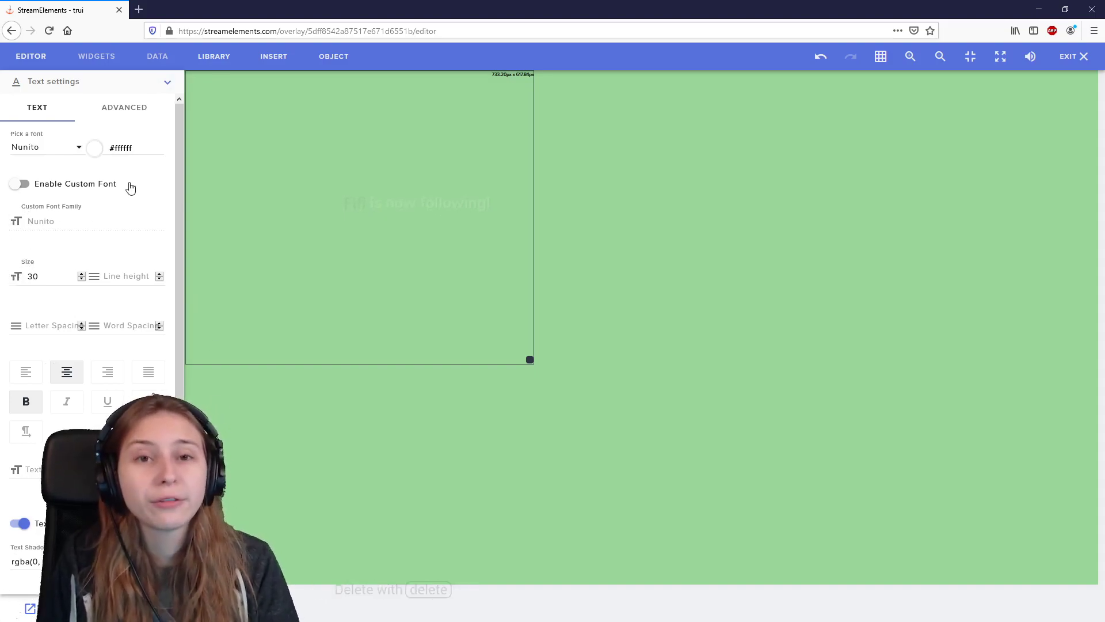
click(65, 144)
scroll(60, 254, down, 5)
scroll(60, 271, down, 4)
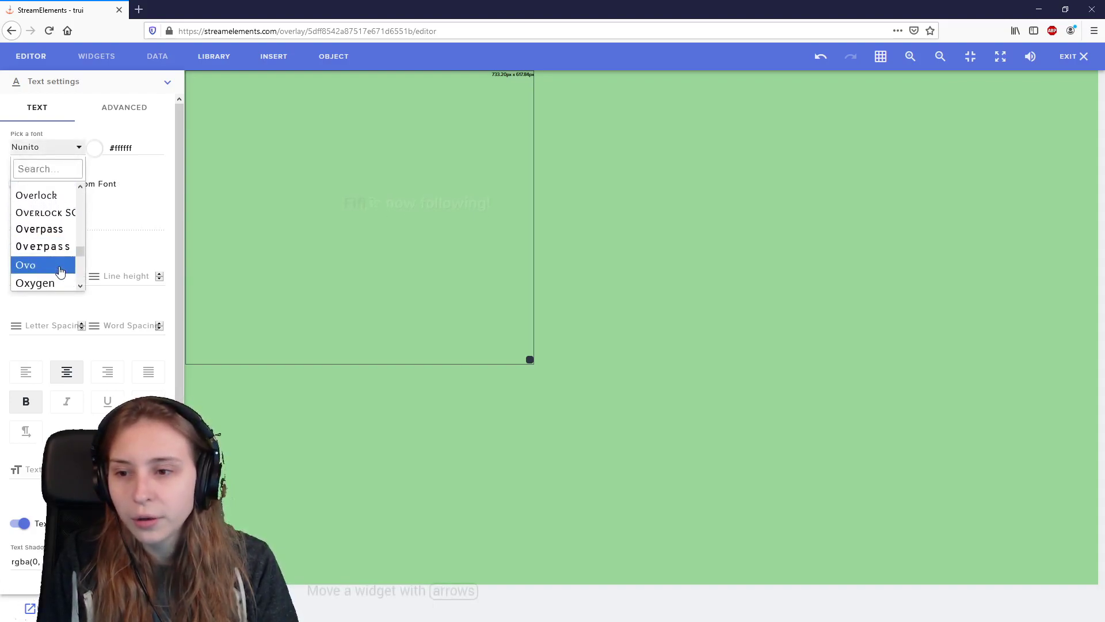
click(60, 282)
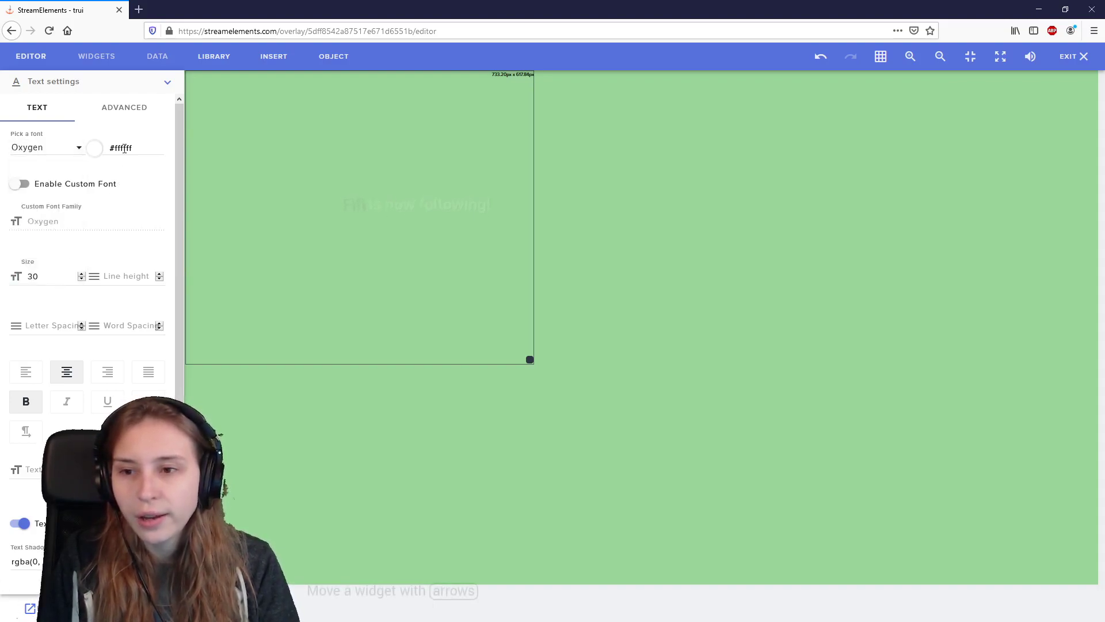
click(95, 151)
click(140, 158)
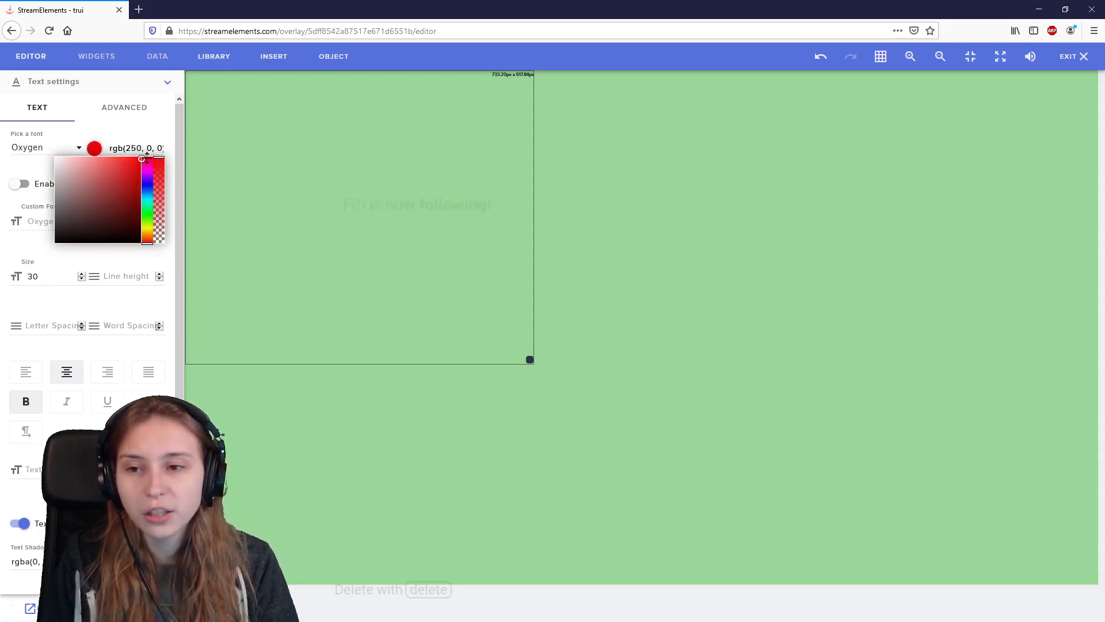
click(107, 220)
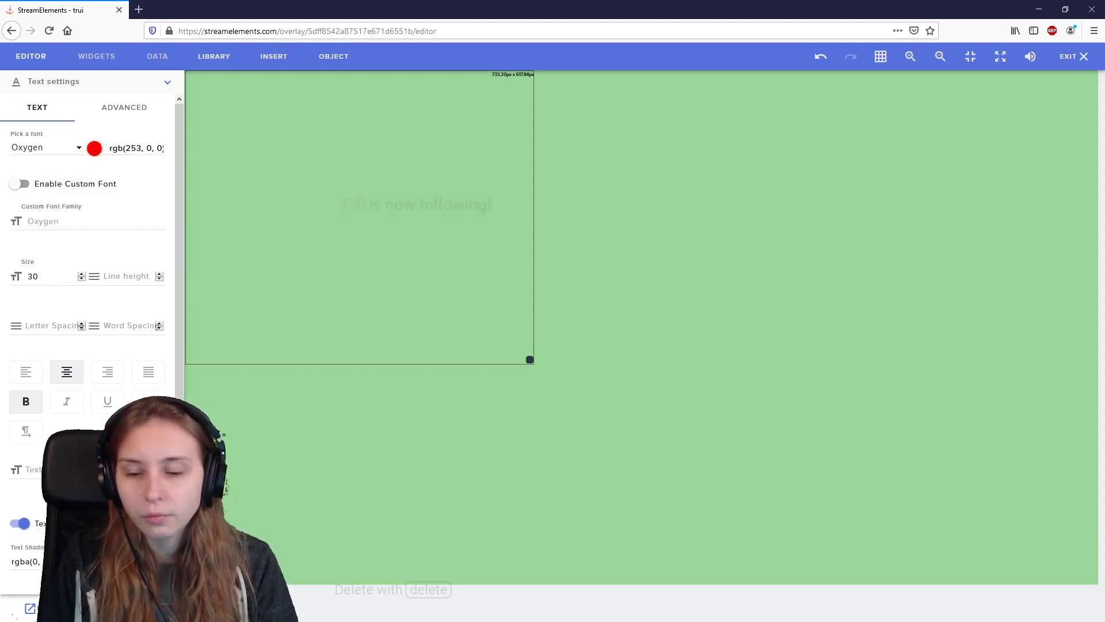
mouse_move(211, 590)
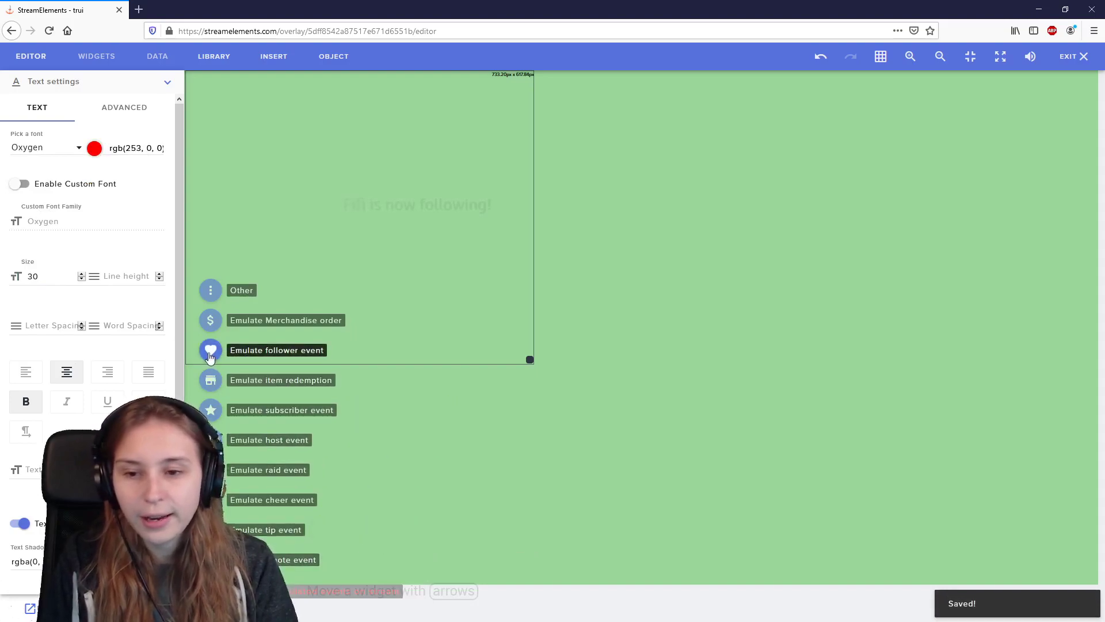
mouse_move(282, 410)
click(395, 409)
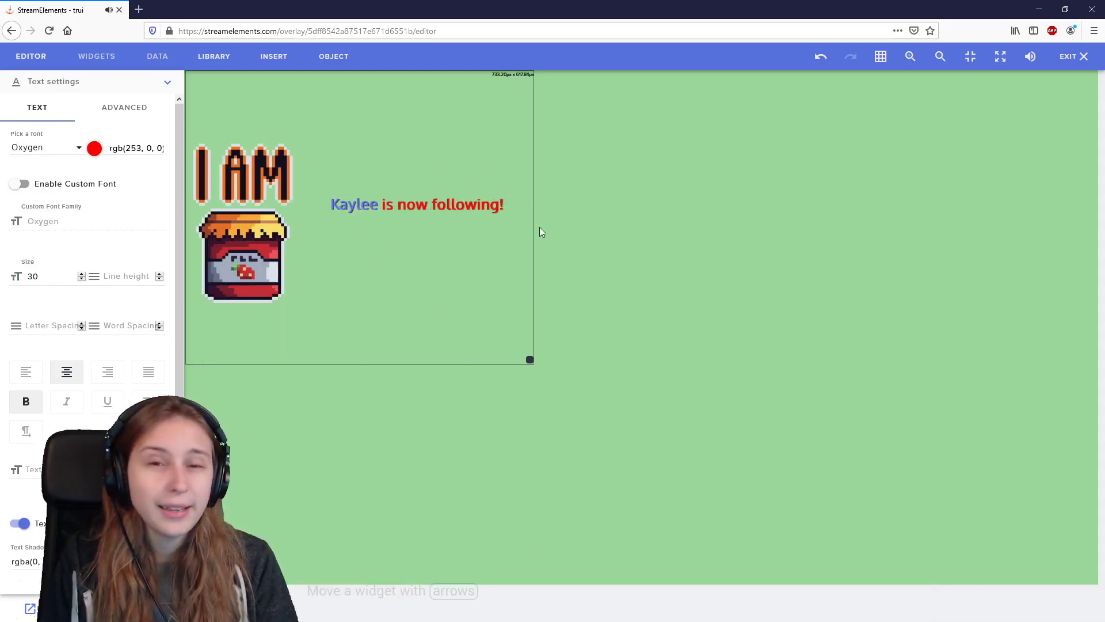
- Review the text size, set the highlight animation to None, and replay the alert
click(49, 276)
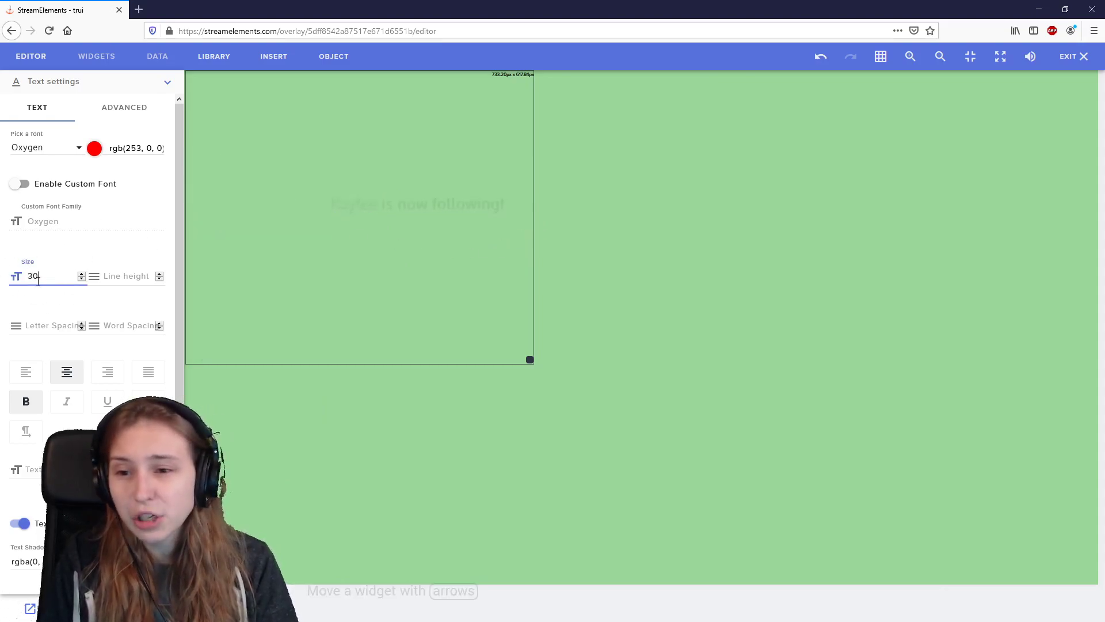
scroll(87, 302, down, 2)
scroll(119, 306, up, 1)
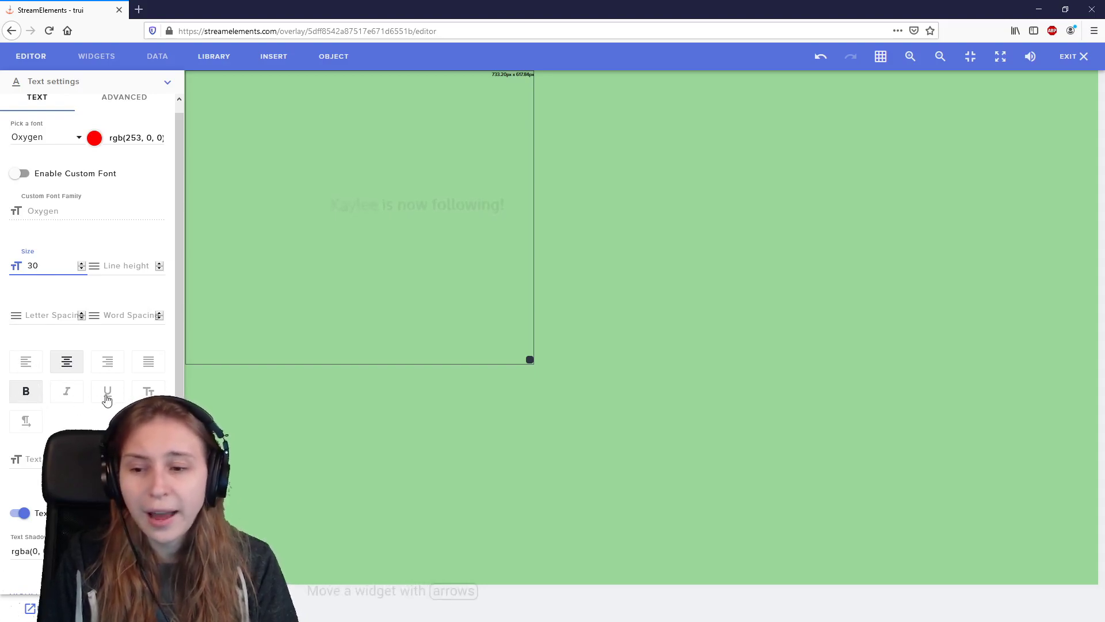
scroll(86, 426, down, 1)
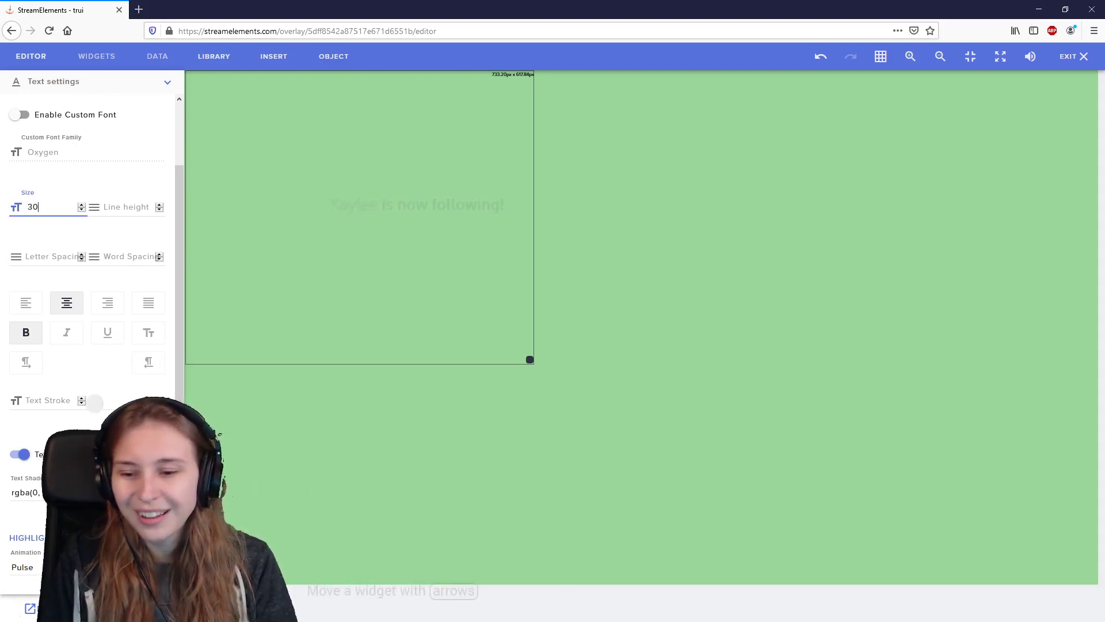
scroll(92, 231, down, 1)
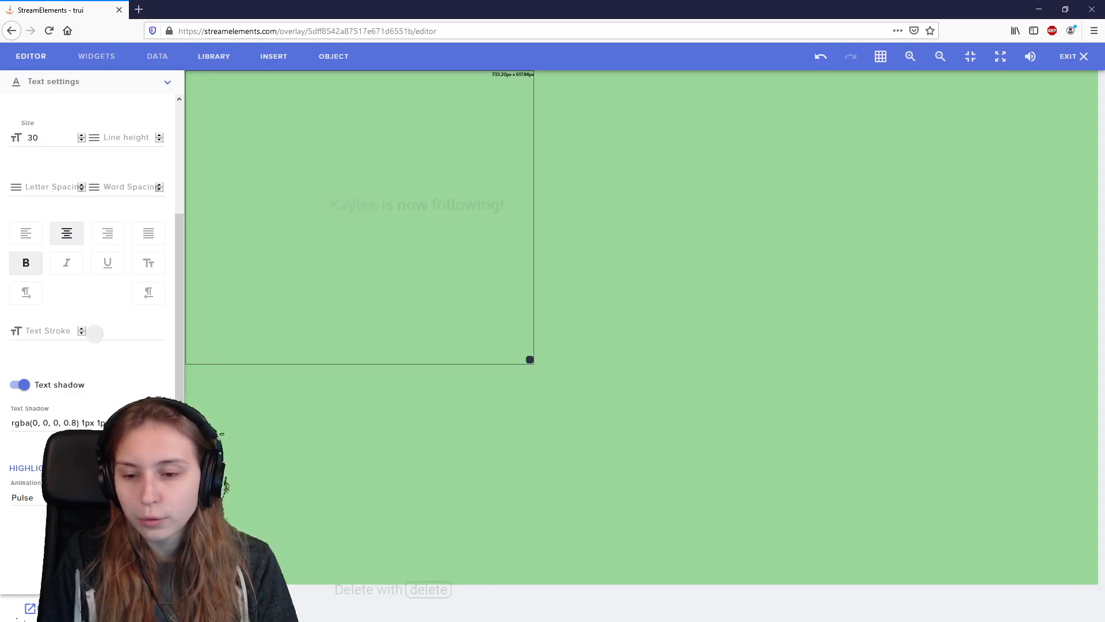
scroll(87, 230, up, 1)
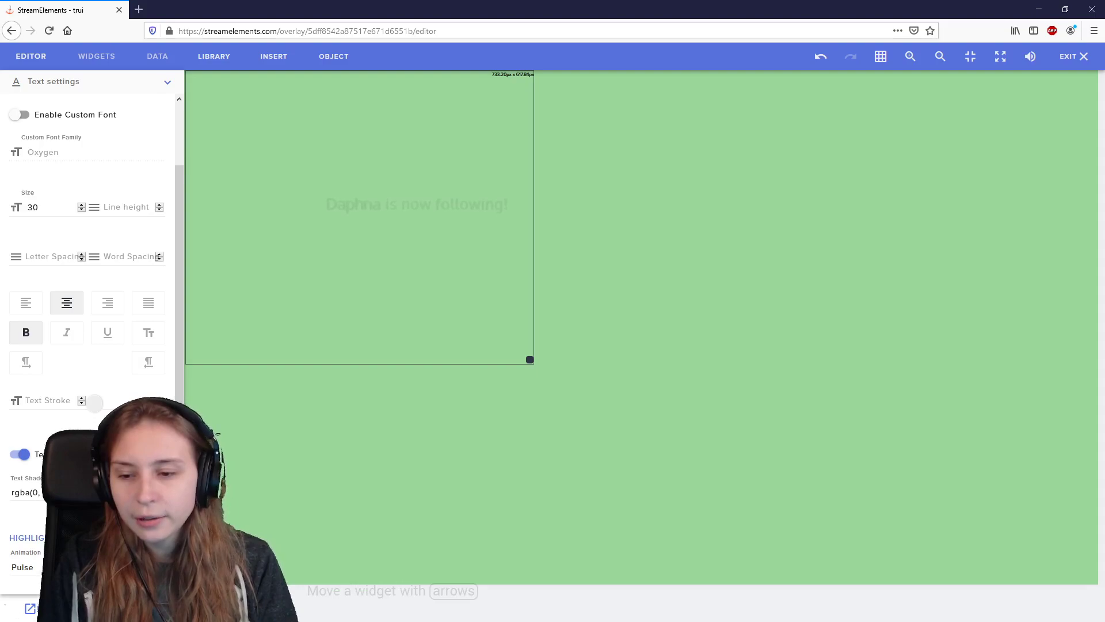
mouse_move(204, 409)
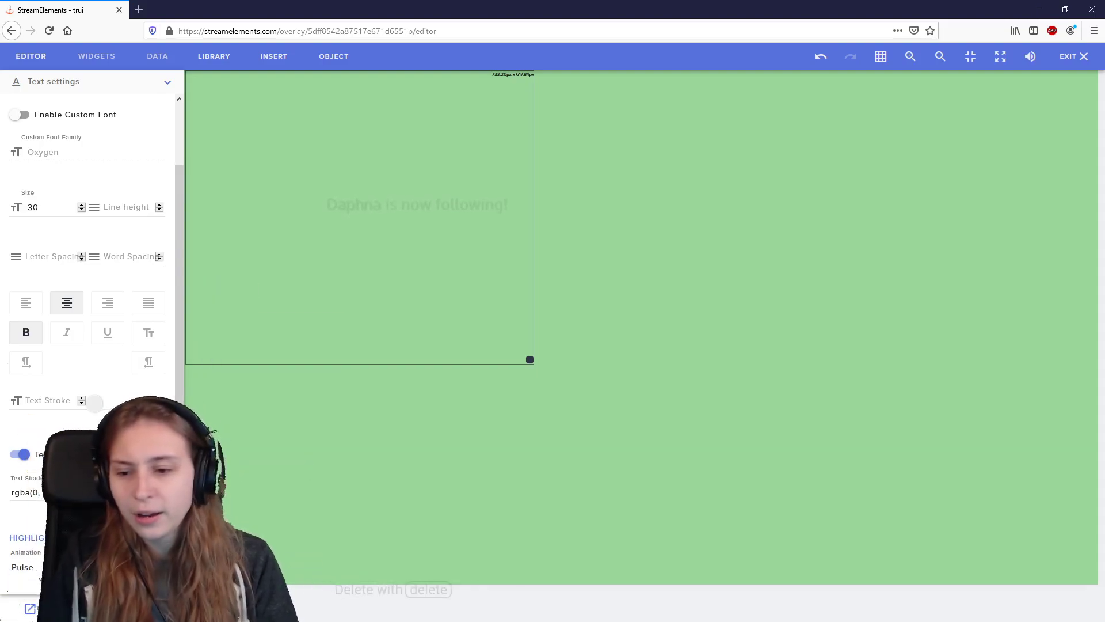
click(40, 578)
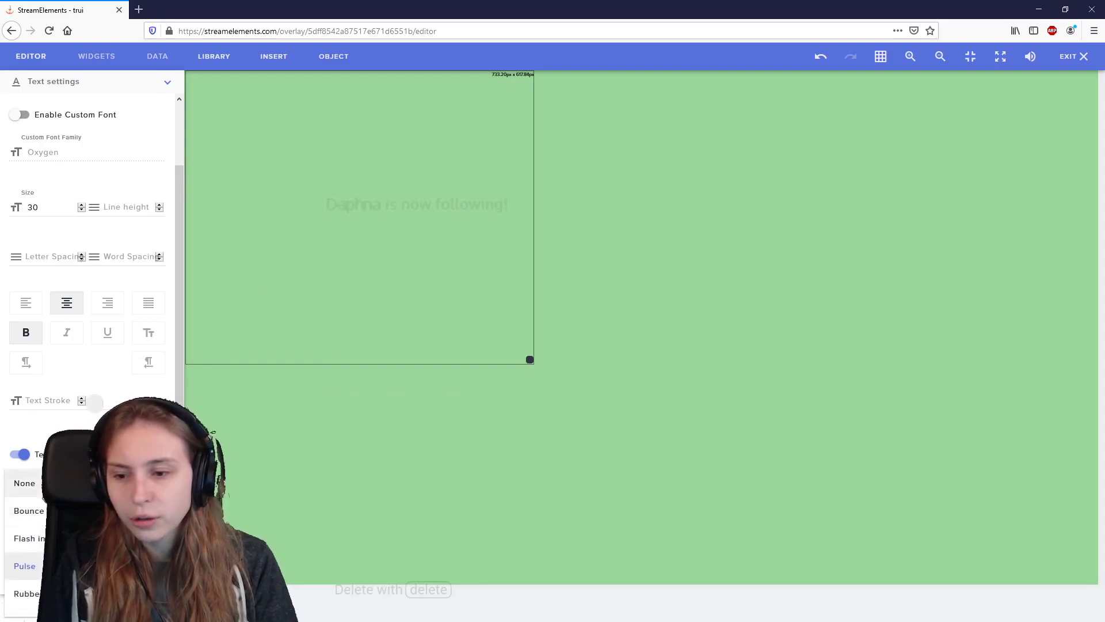
click(24, 483)
mouse_move(211, 559)
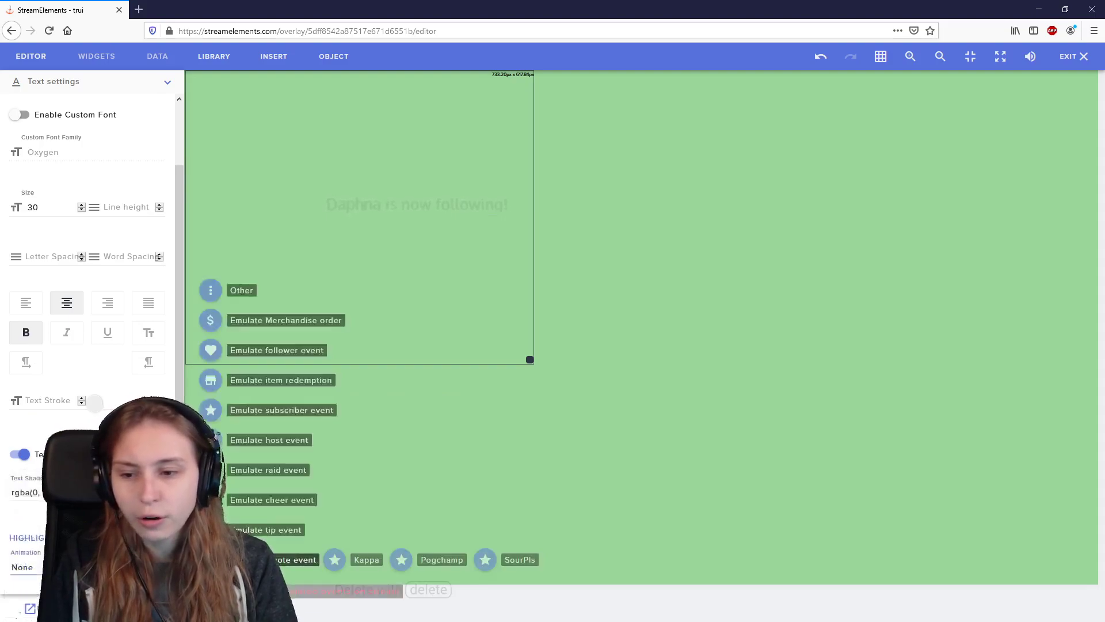
click(211, 352)
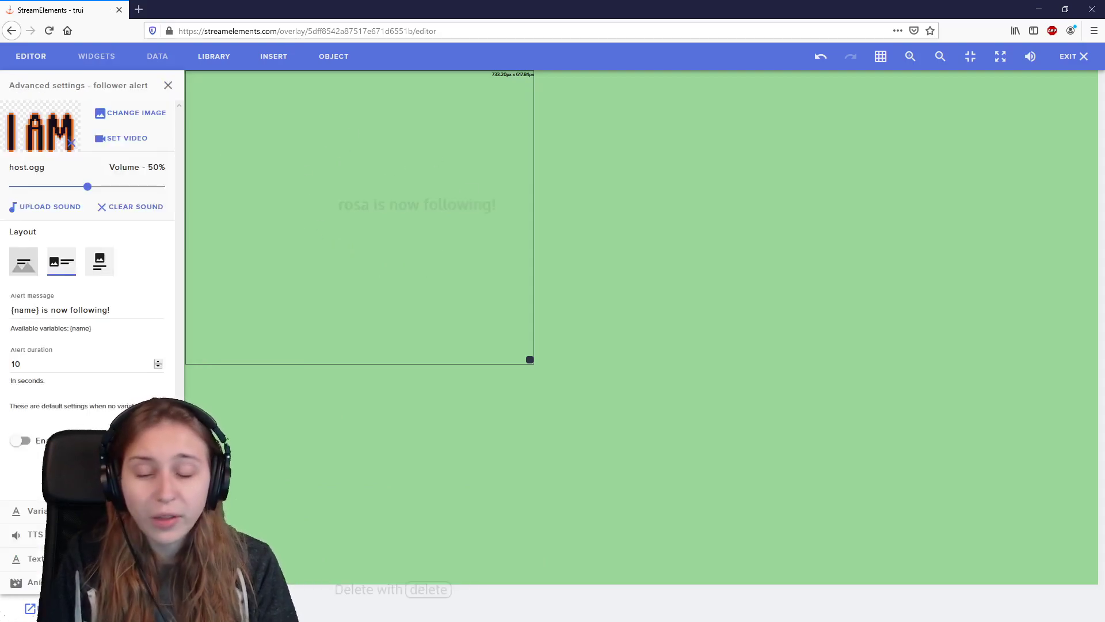
click(35, 582)
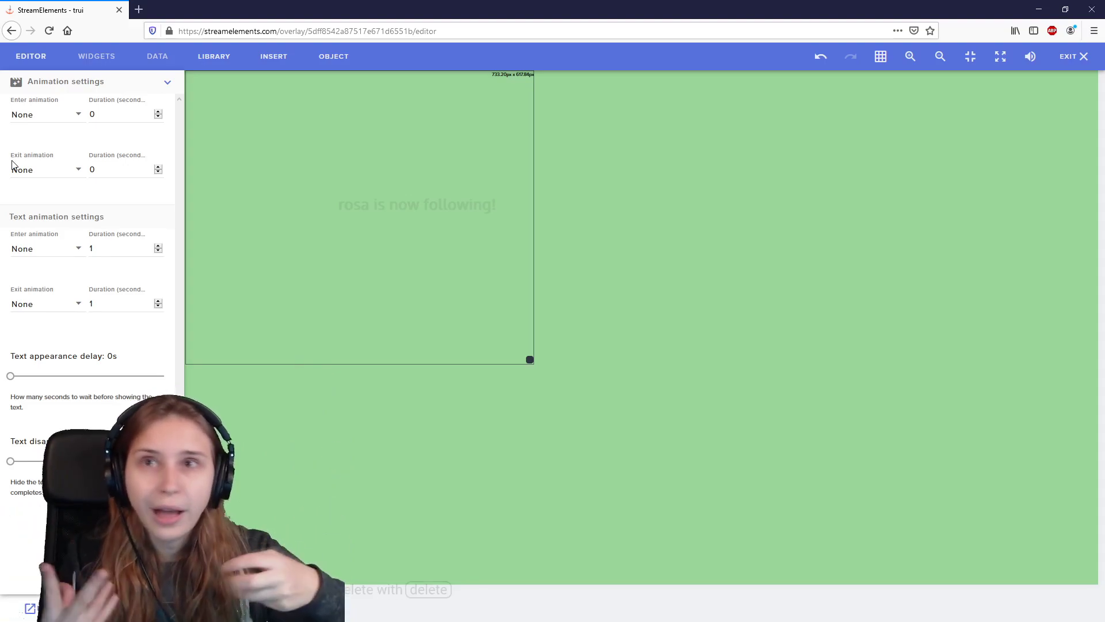
click(26, 117)
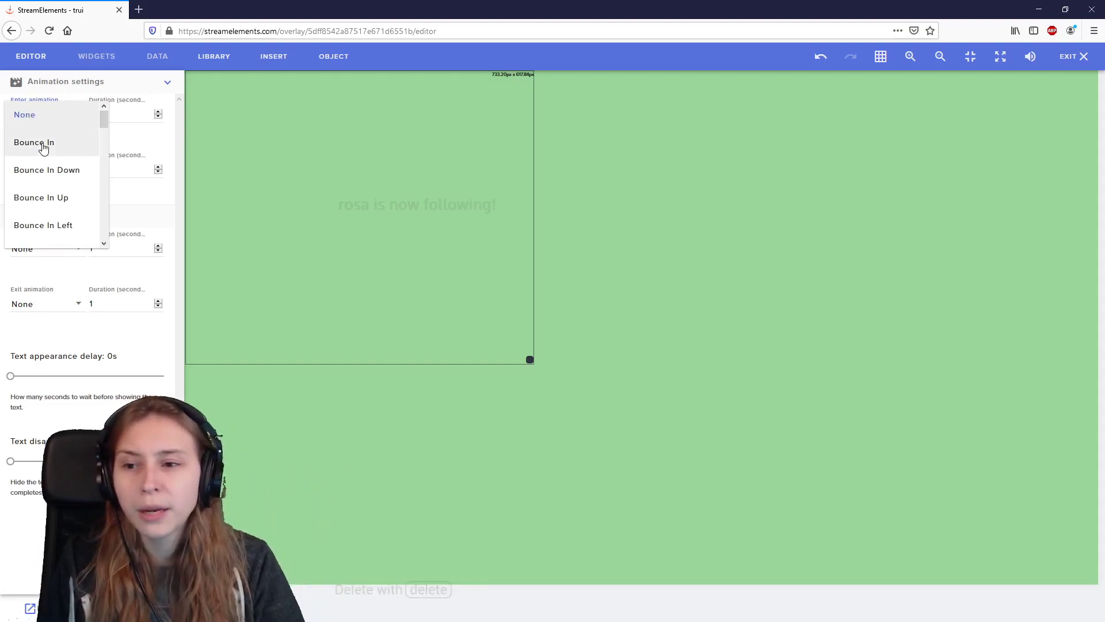
scroll(40, 144, down, 2)
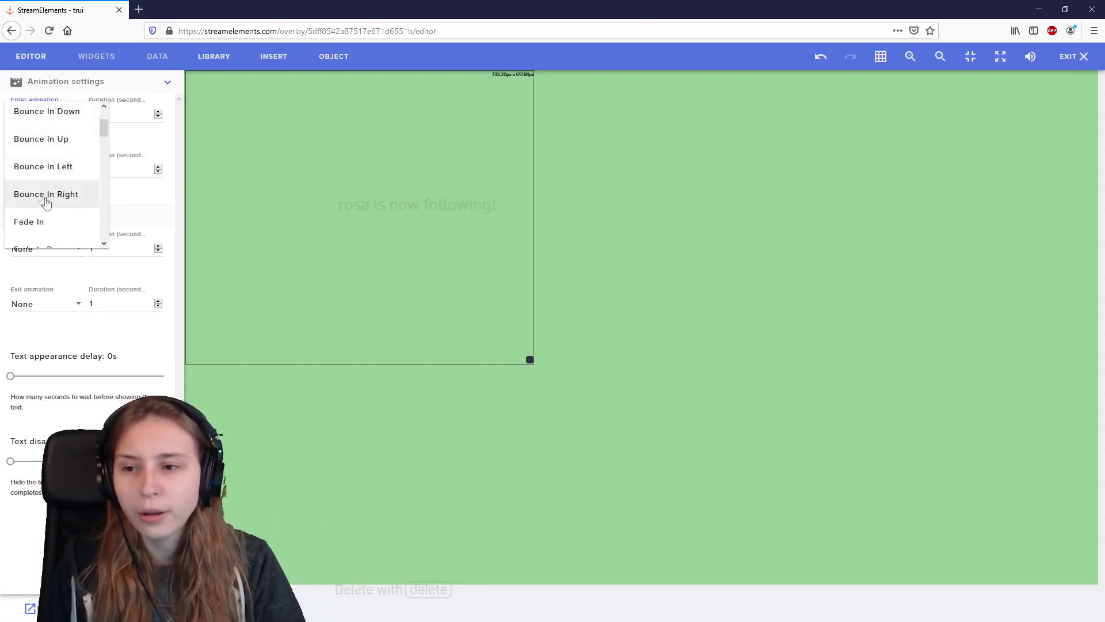
scroll(46, 204, down, 10)
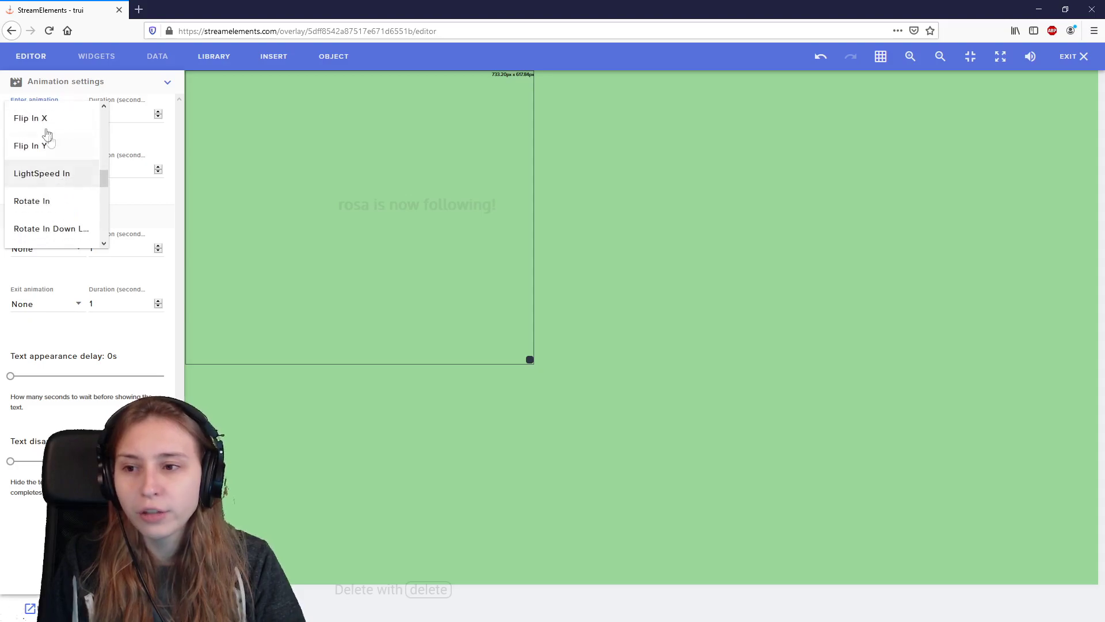
scroll(51, 173, up, 2)
scroll(63, 175, down, 3)
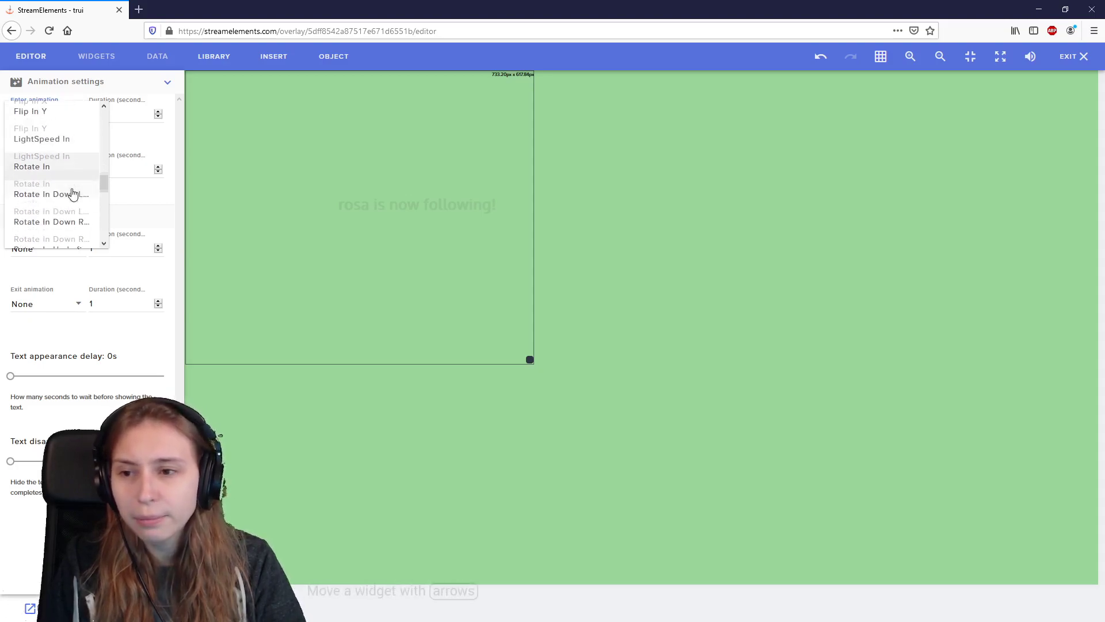
click(144, 196)
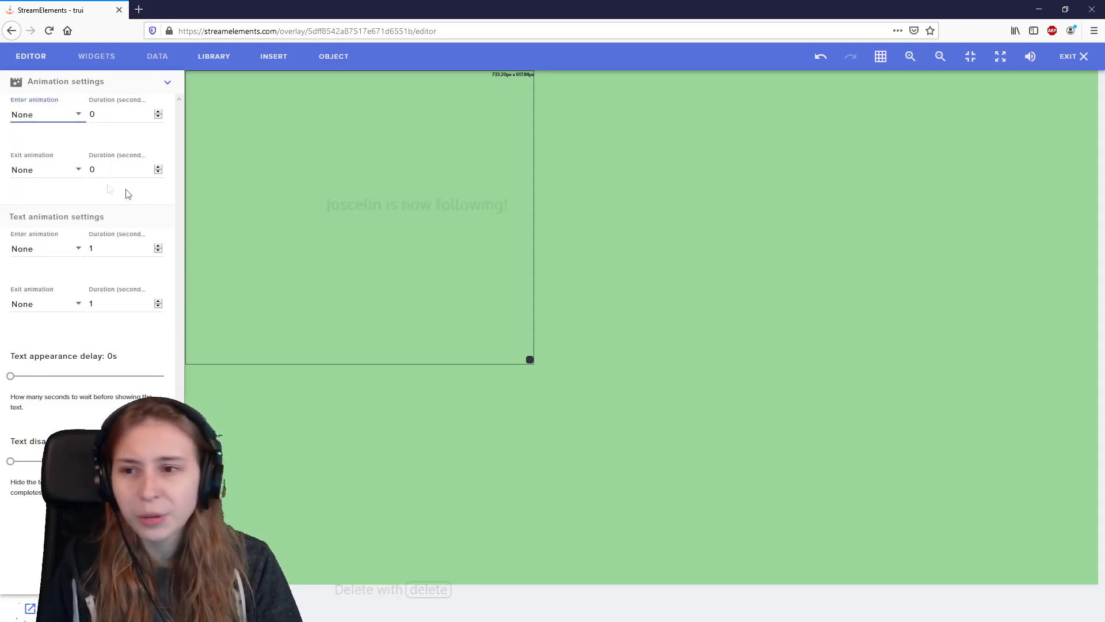
click(12, 178)
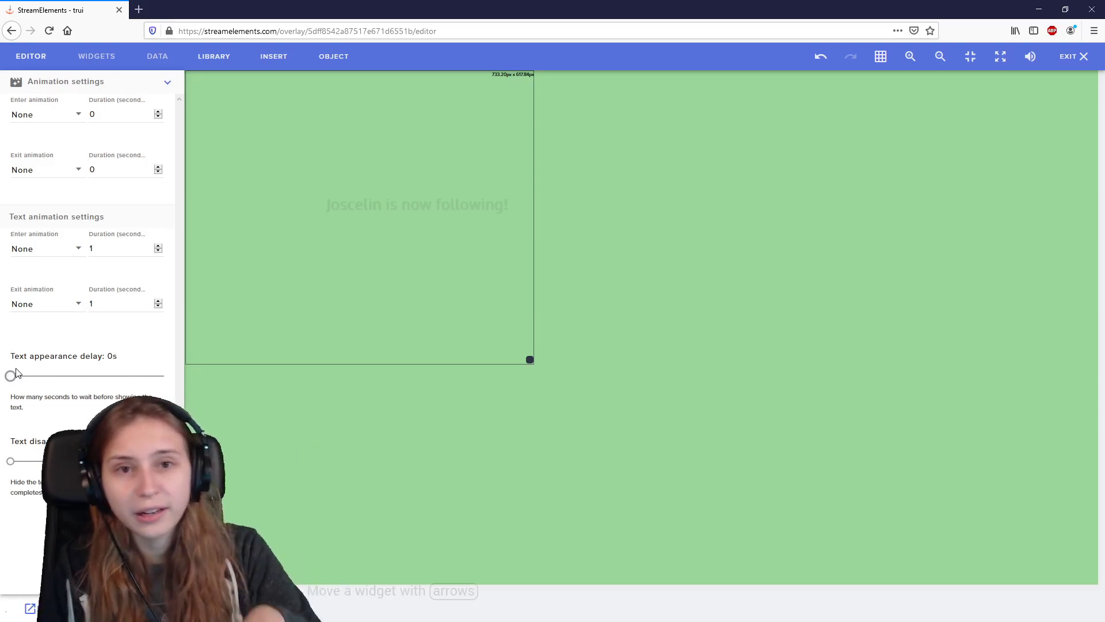
- Add and save a follower alert variation with default settings and 100% chance
click(168, 81)
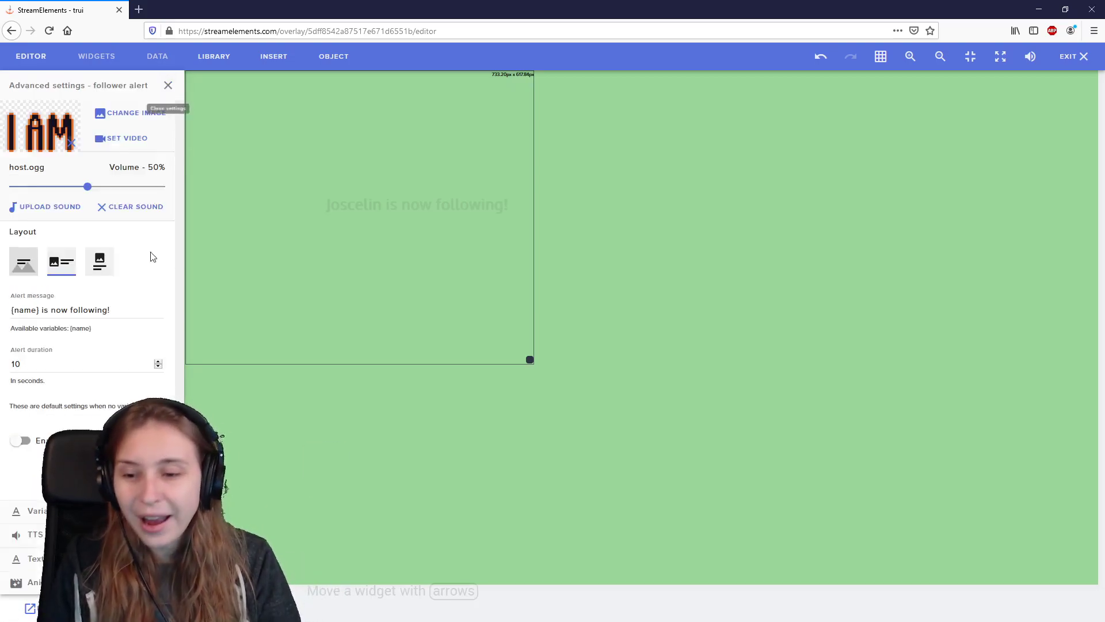
click(35, 510)
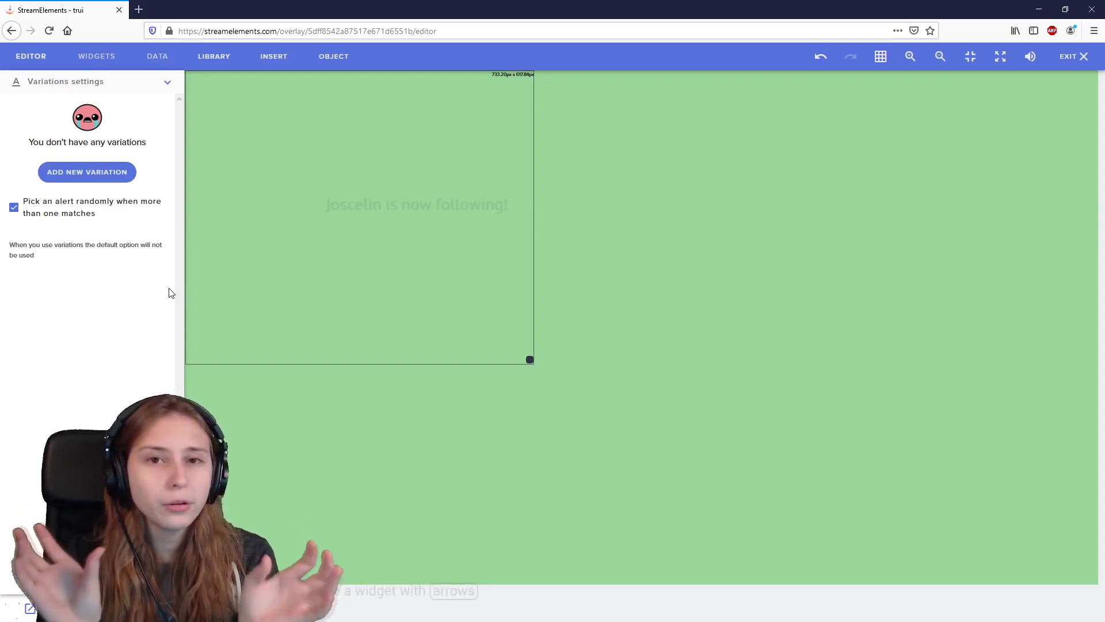
click(68, 177)
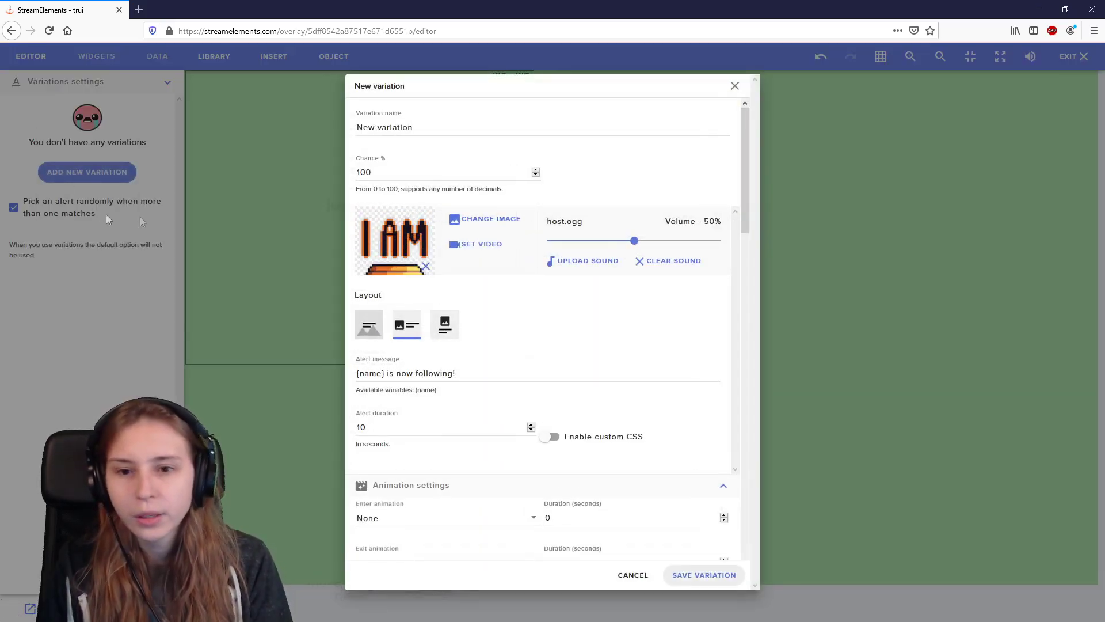
drag(742, 124, 757, 103)
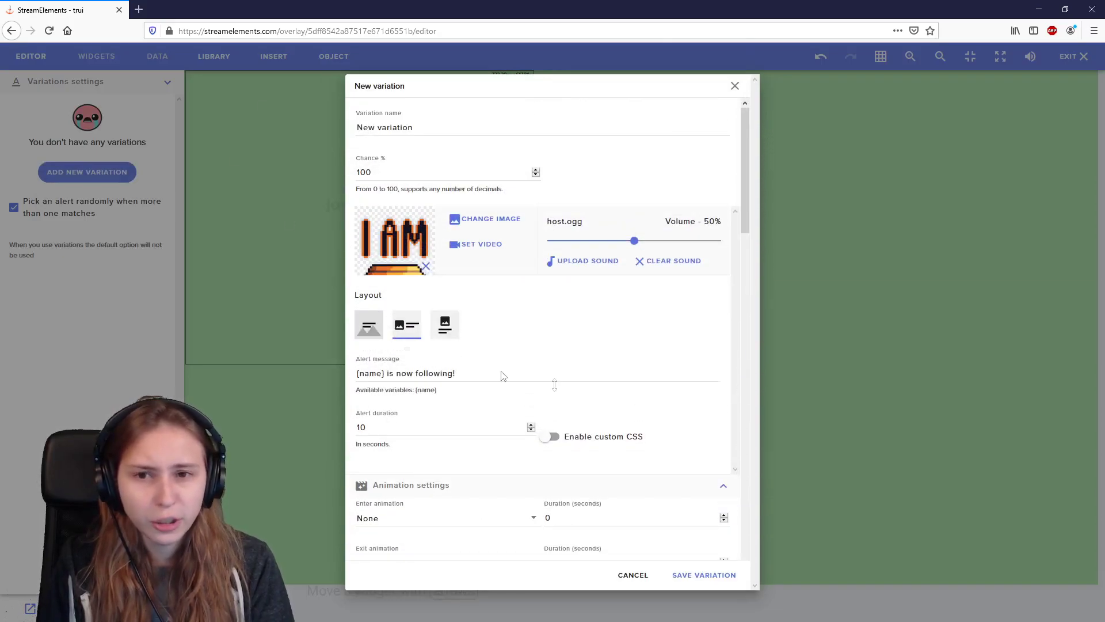
click(424, 174)
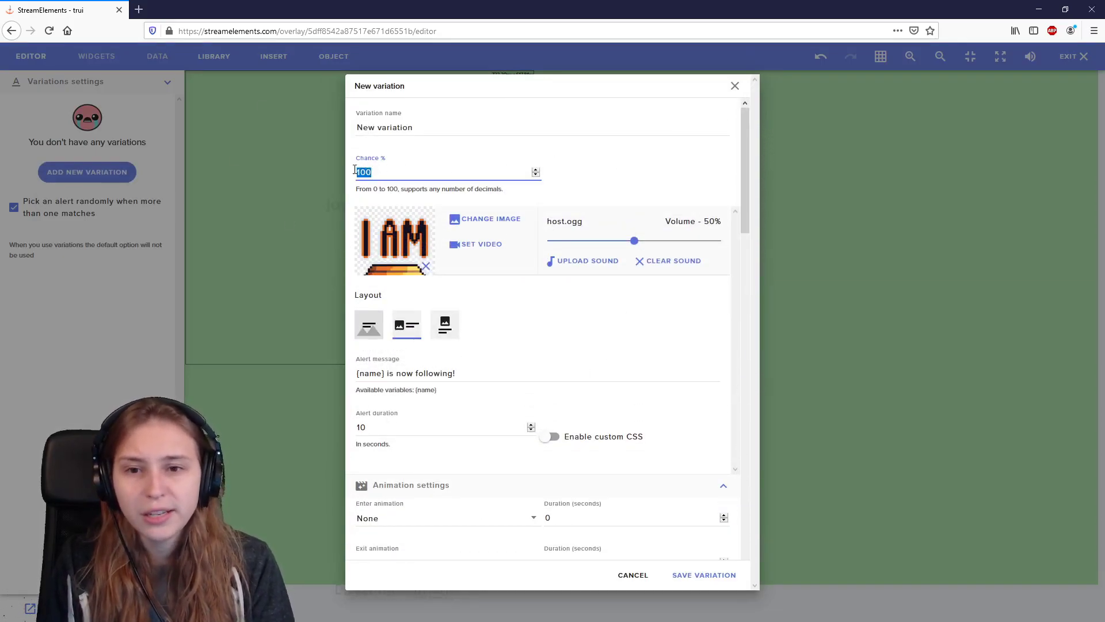
click(578, 167)
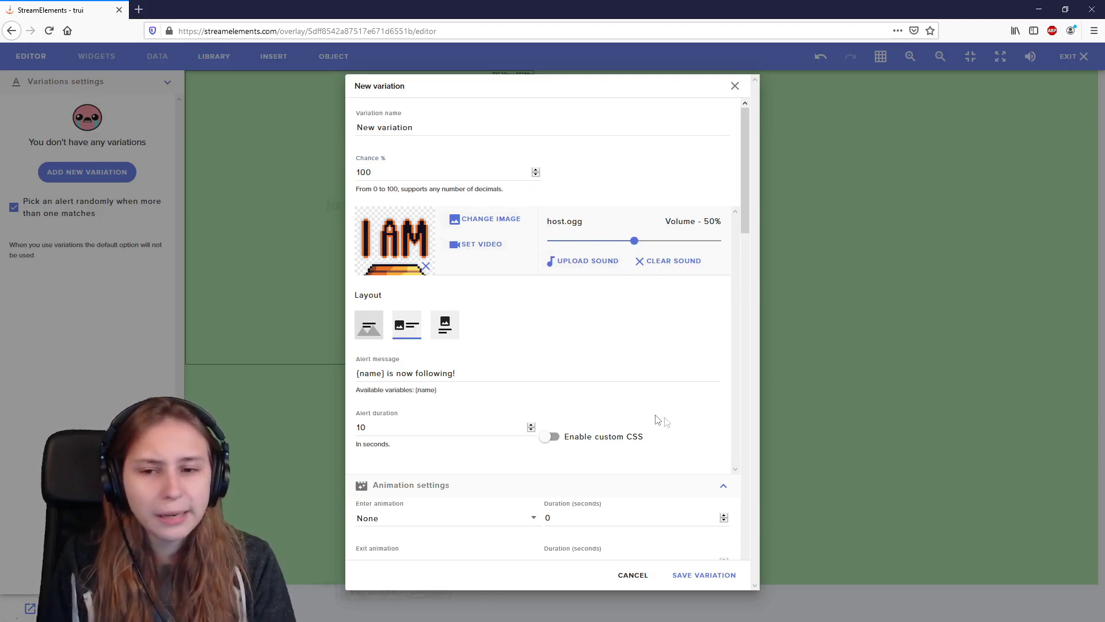
scroll(643, 436, down, 4)
scroll(643, 436, down, 10)
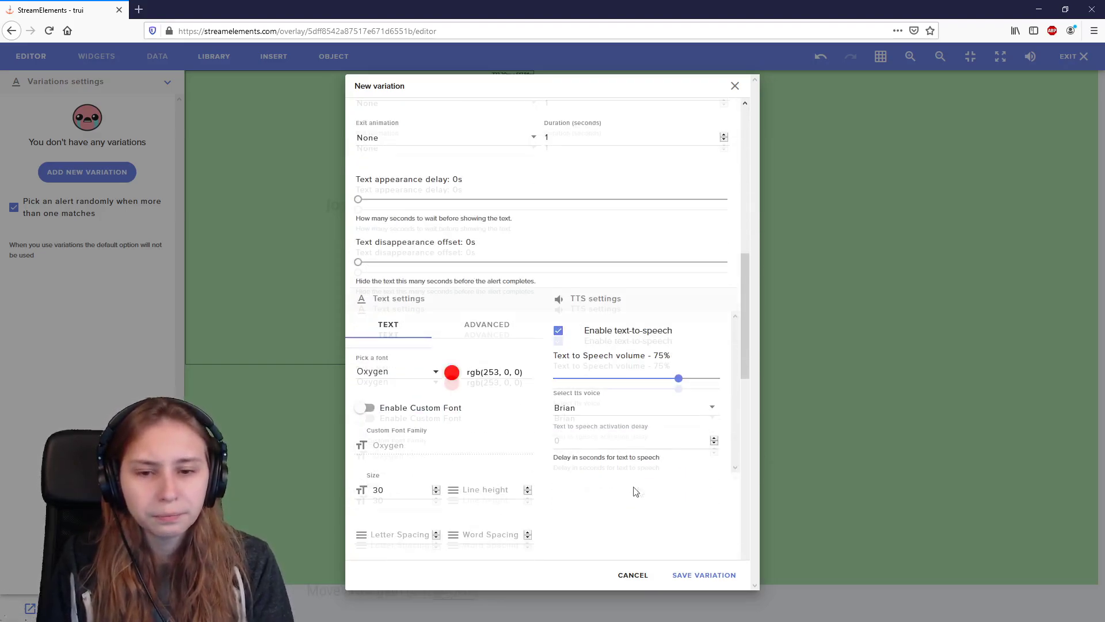
click(715, 576)
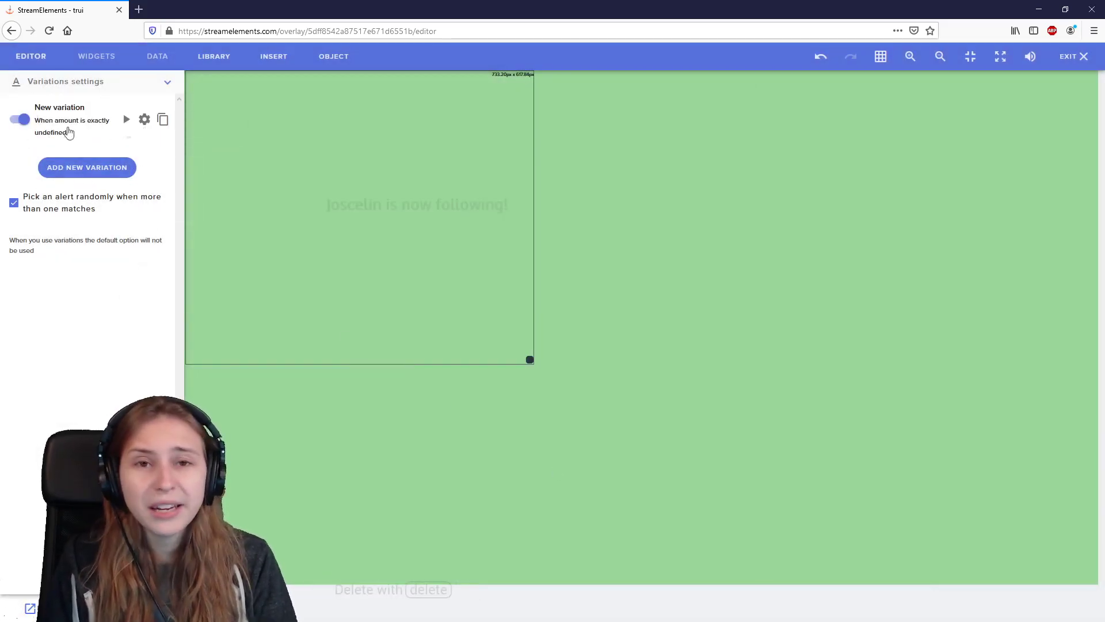
- Return to the alert list and open the Subscriber alert's settings, scrolling down to Variations
click(142, 121)
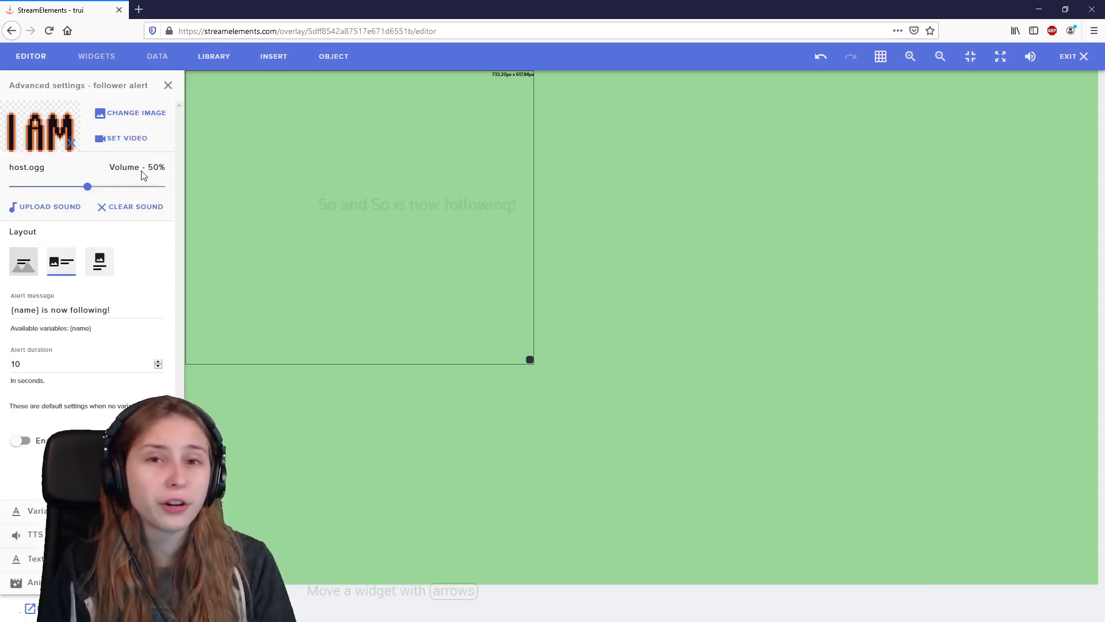
click(167, 86)
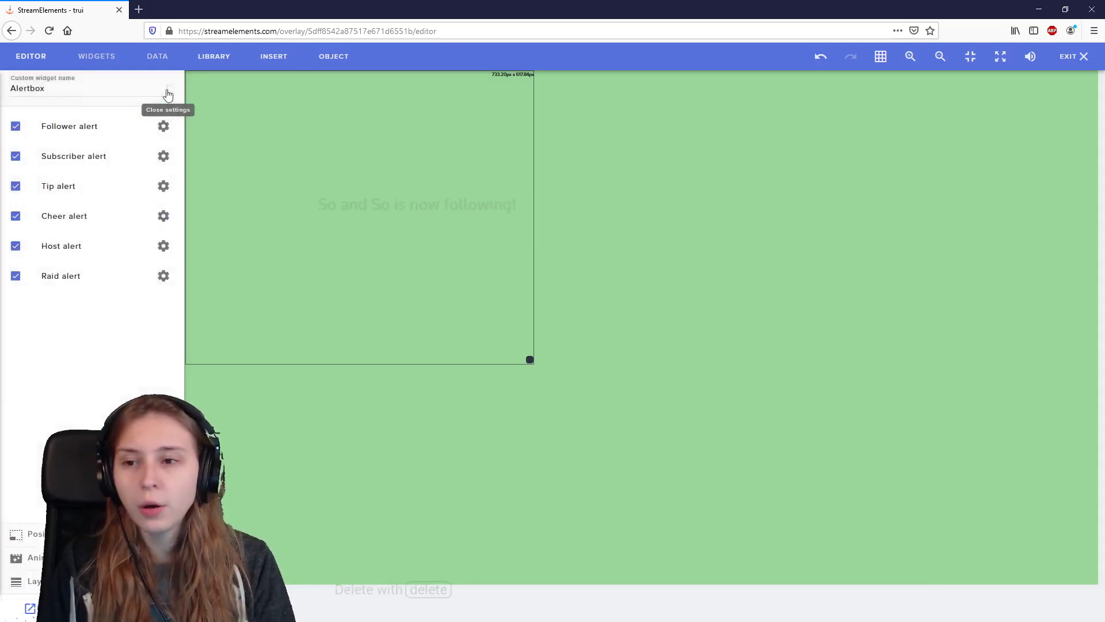
click(166, 158)
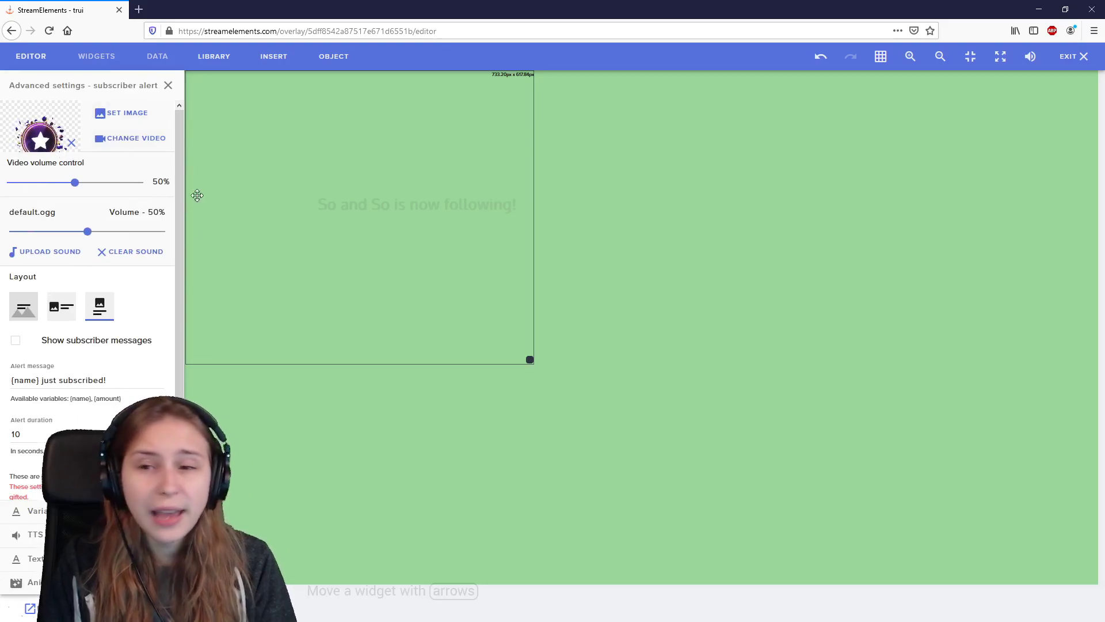
scroll(177, 259, down, 2)
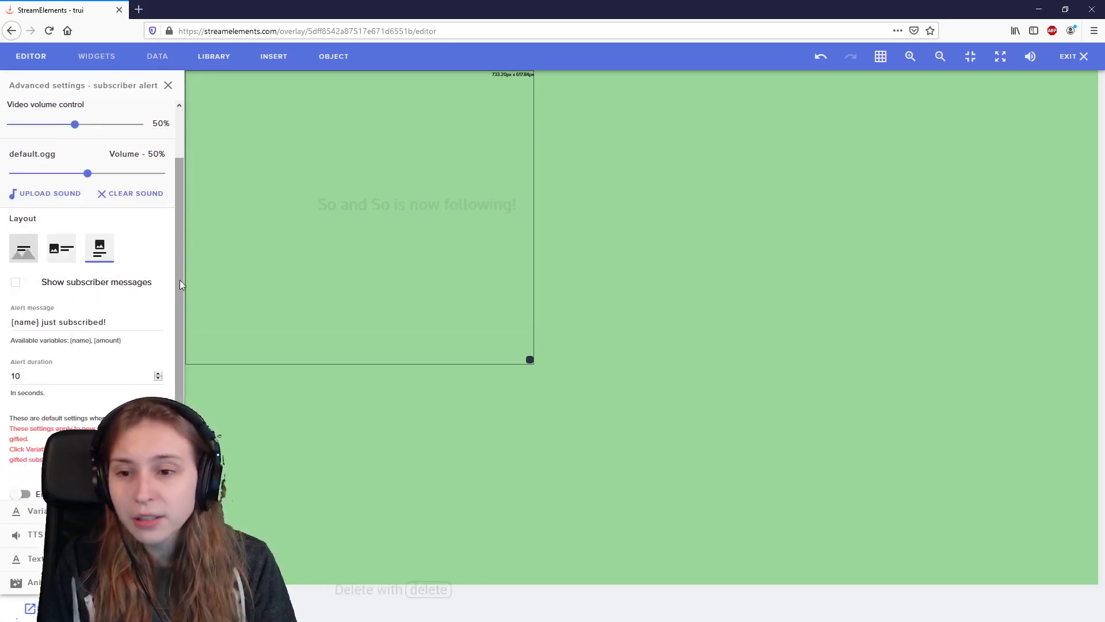
scroll(179, 282, down, 1)
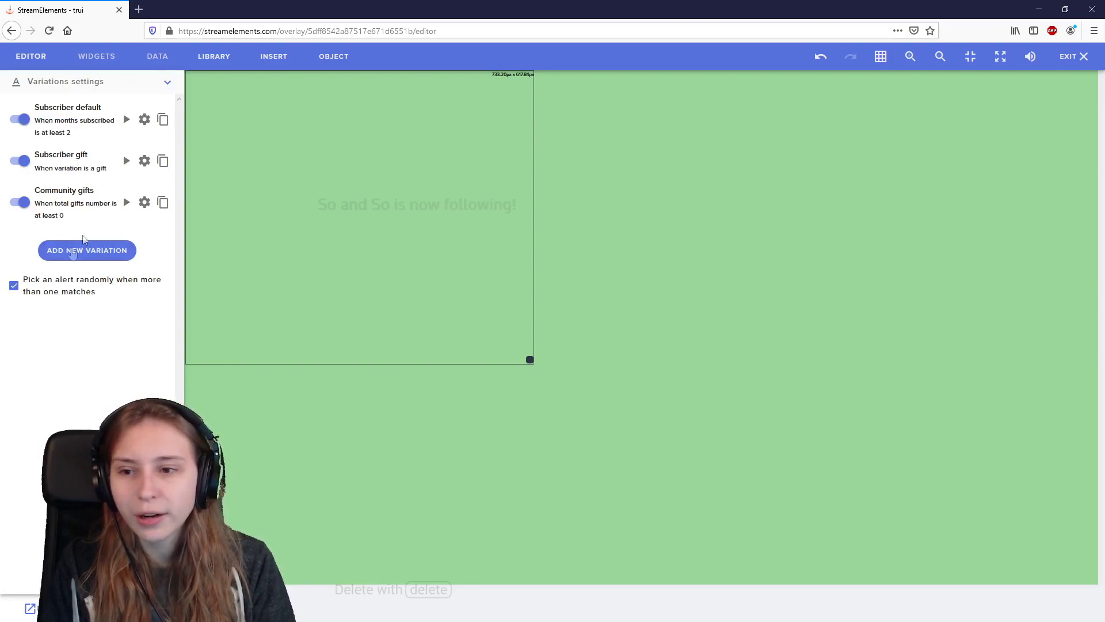
- Preview Community gifts and Subscriber default, switch off all three subscriber variations, and start a new variation
click(127, 204)
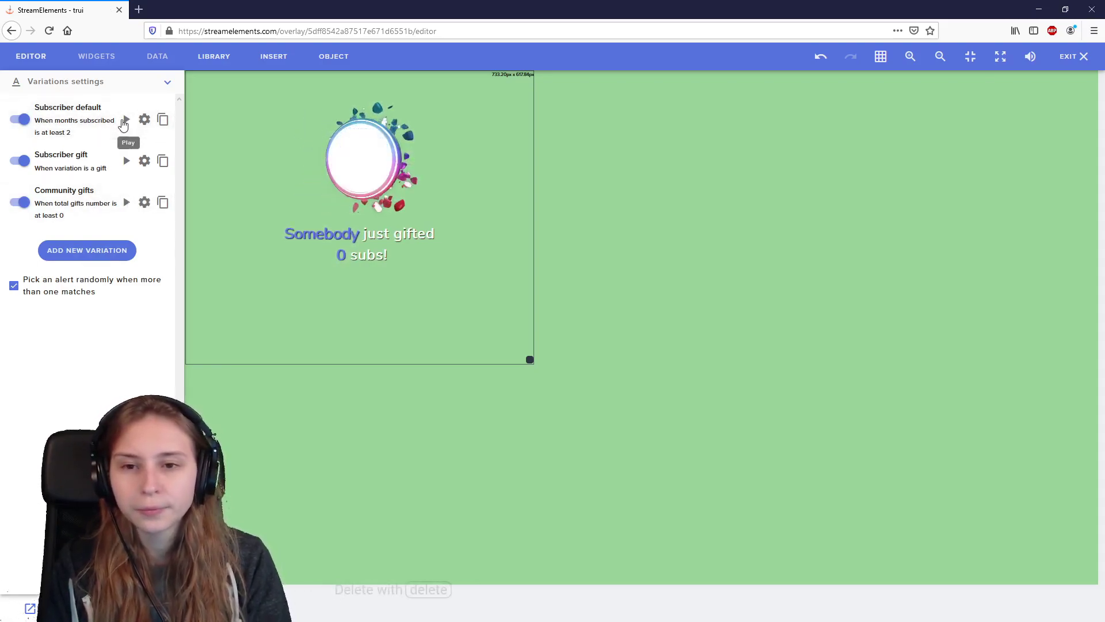
click(125, 121)
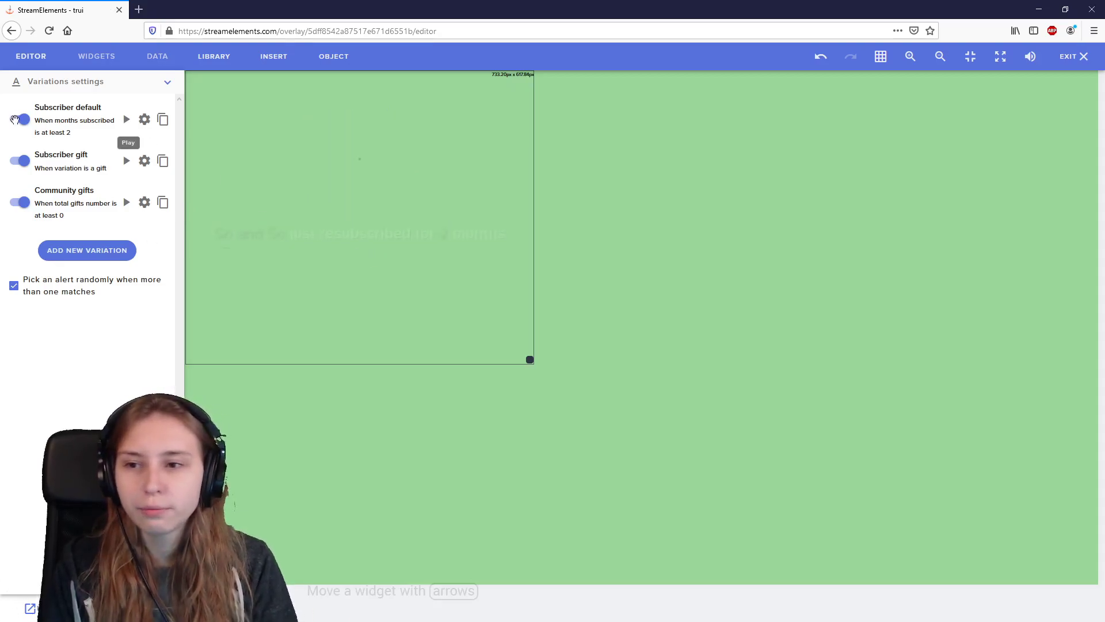
click(17, 119)
click(19, 161)
click(19, 202)
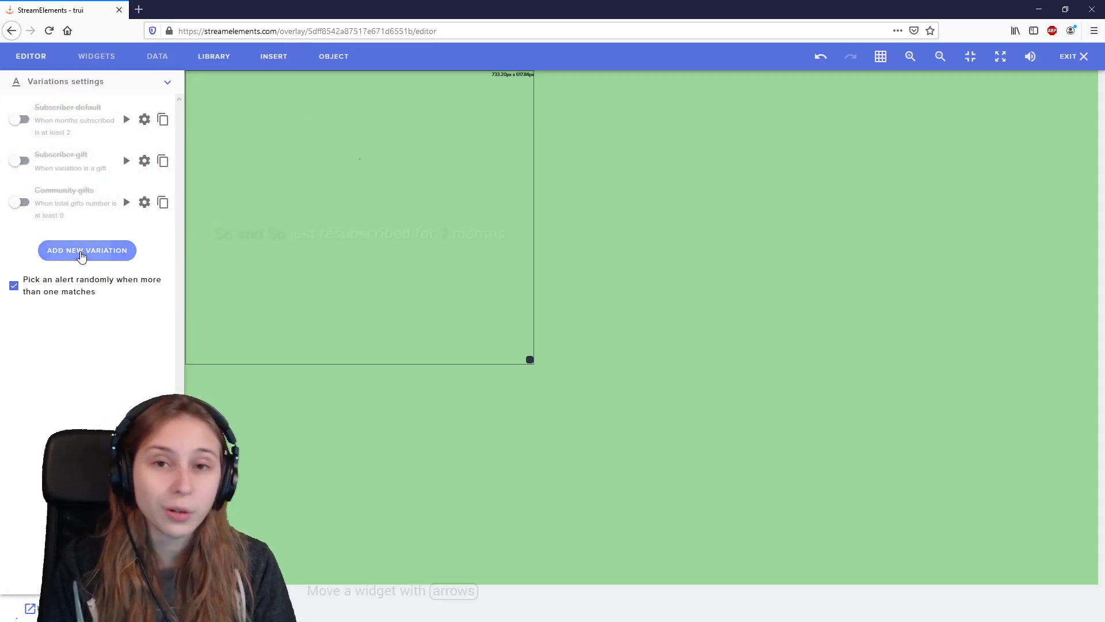
click(81, 253)
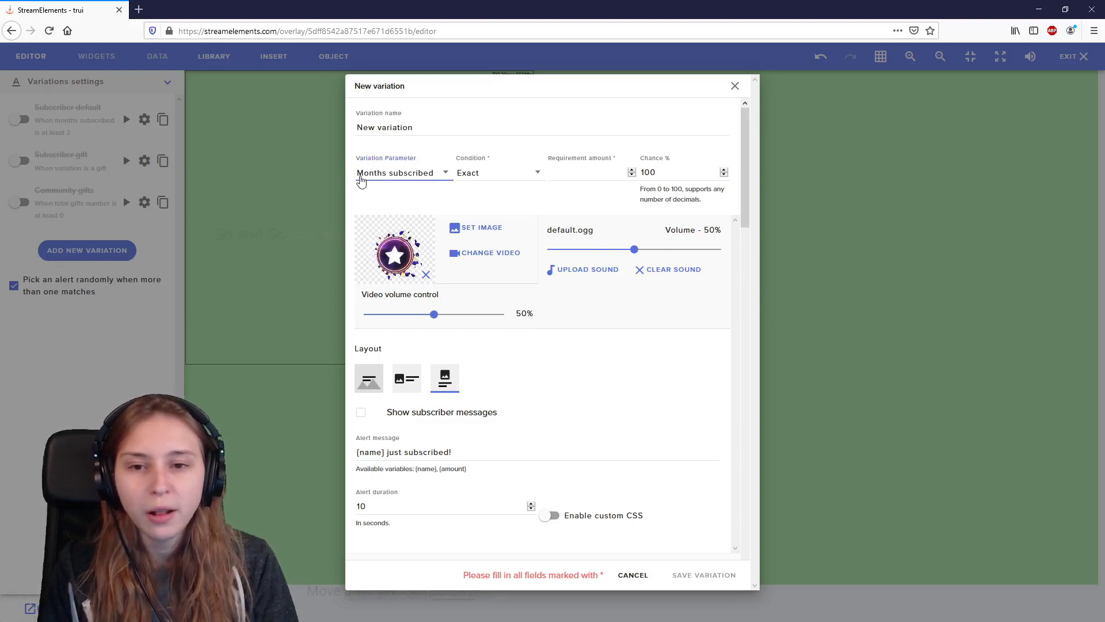
- Set the new variation's parameter to Months subscribed with a requirement amount of 3
click(361, 181)
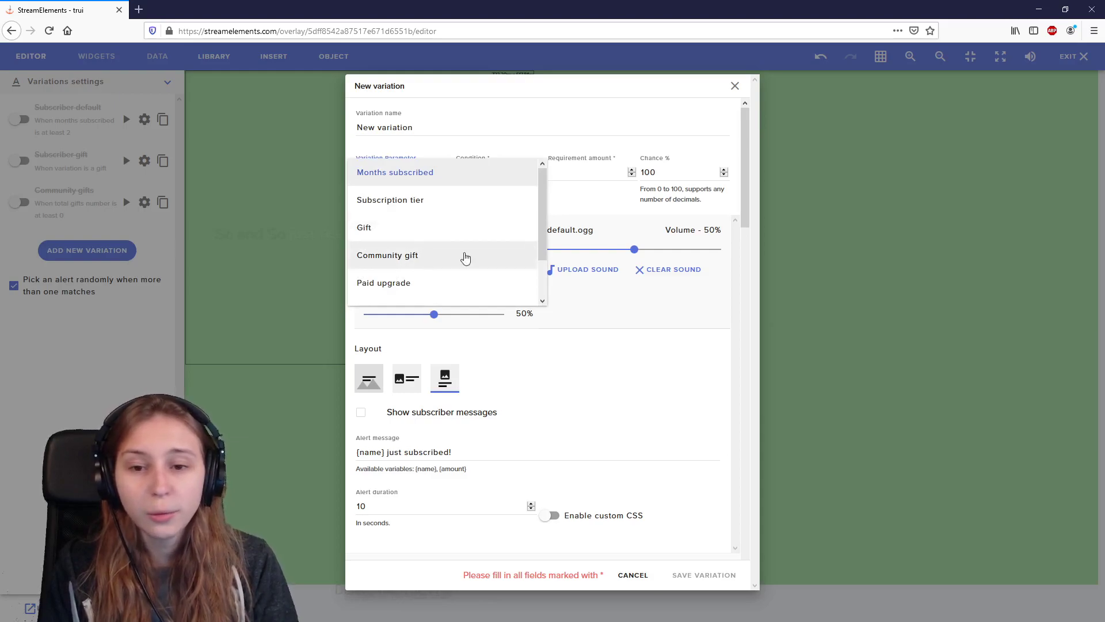
scroll(460, 256, down, 2)
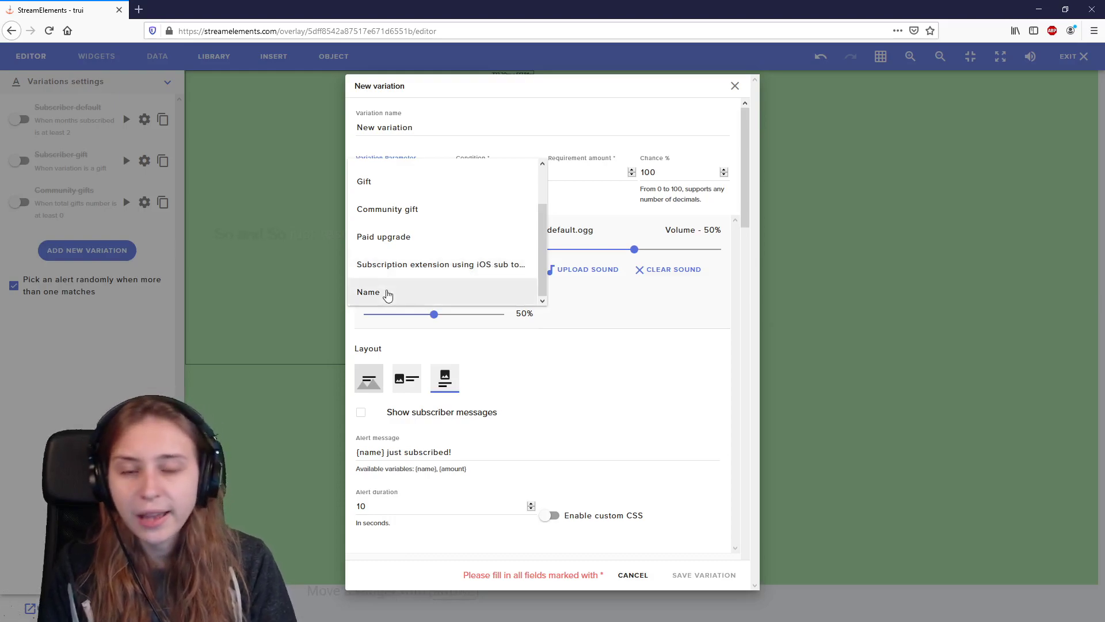
scroll(388, 295, up, 2)
click(377, 181)
click(561, 173)
text(3)
click(631, 180)
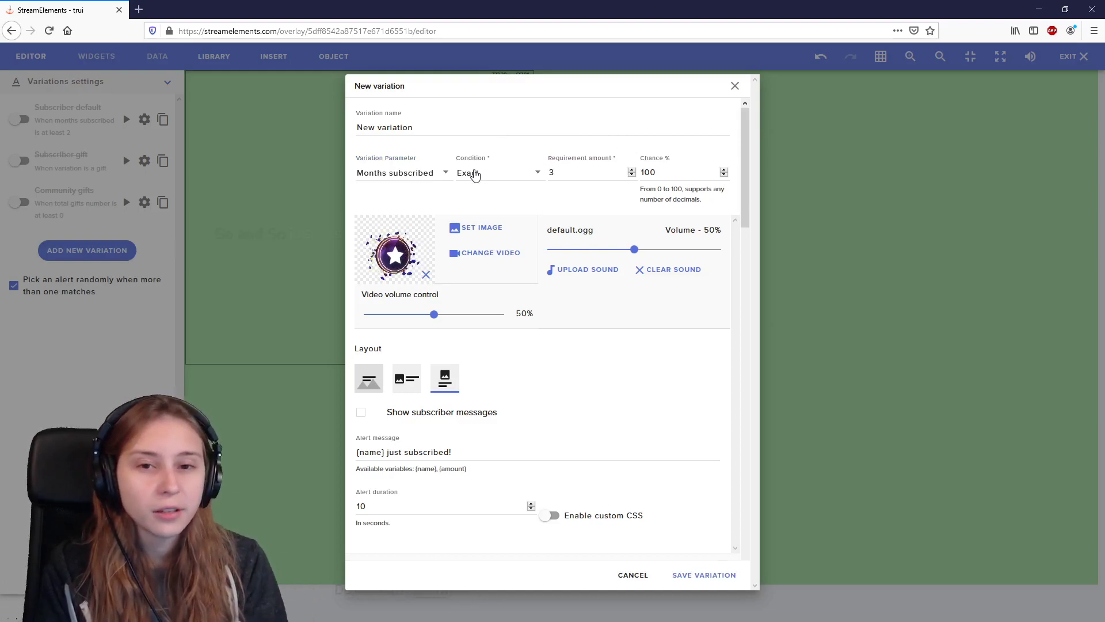
- Set the condition to At least, then switch the parameter to Gift and review the settings
click(477, 175)
click(488, 198)
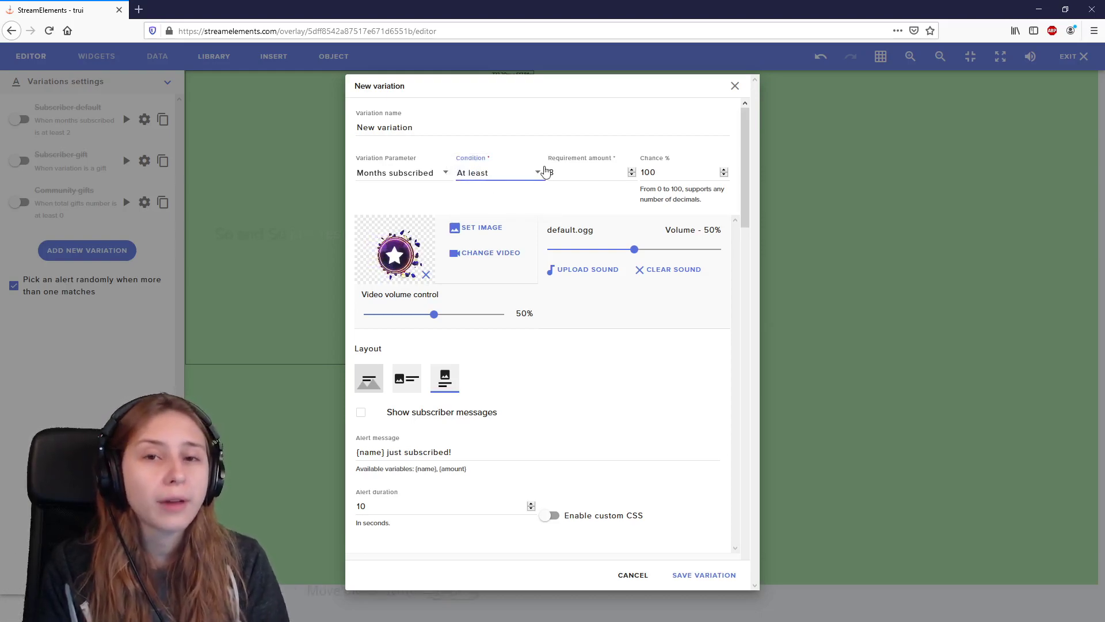
click(422, 172)
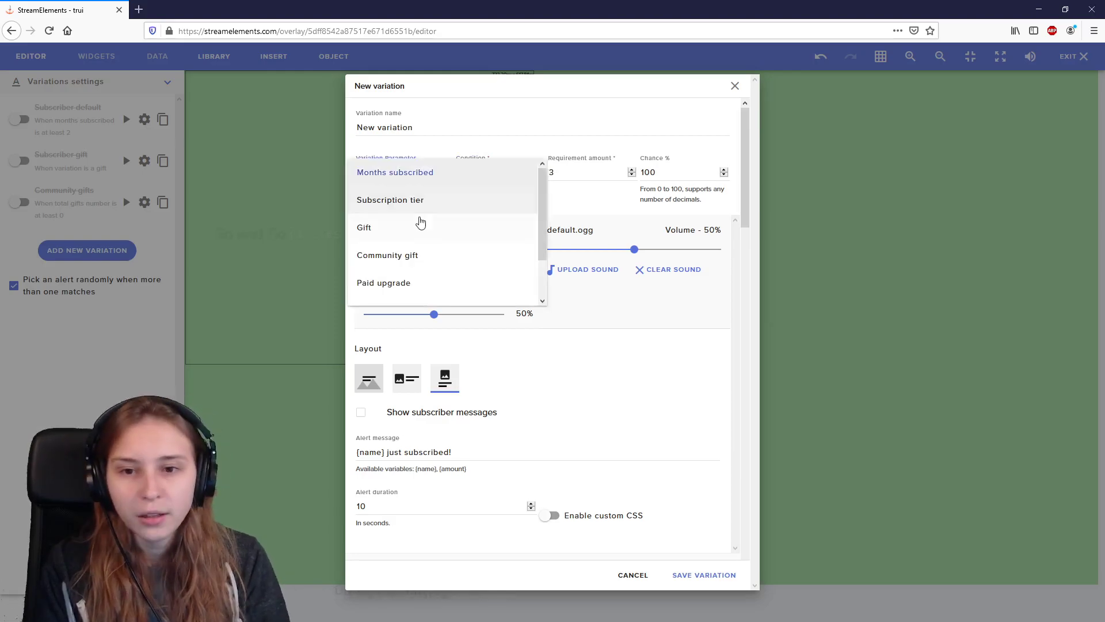
click(420, 225)
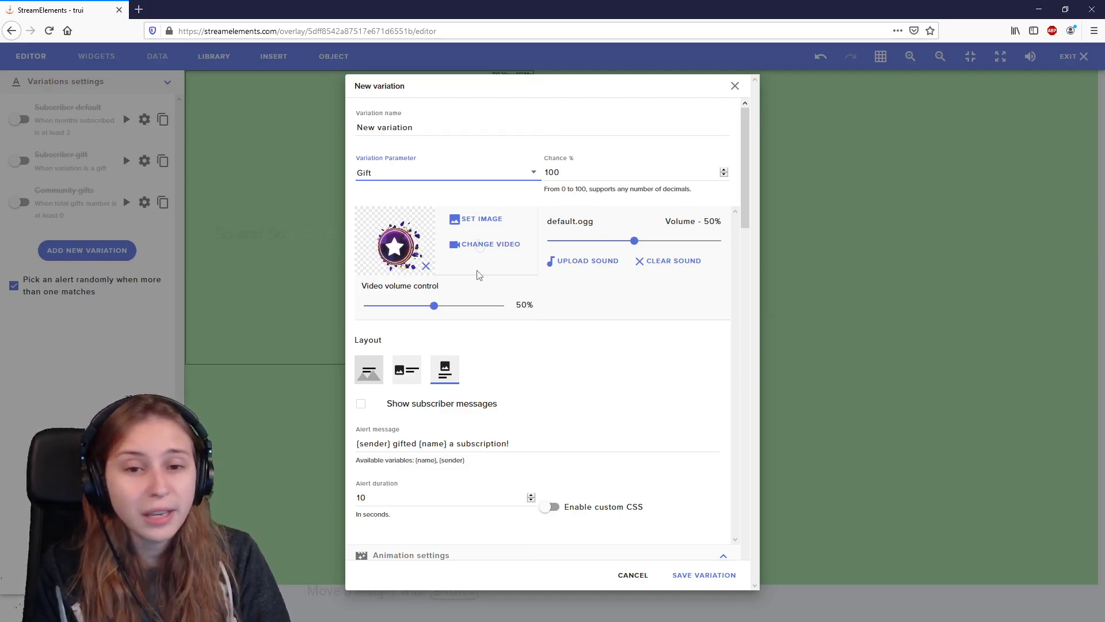
scroll(577, 338, down, 10)
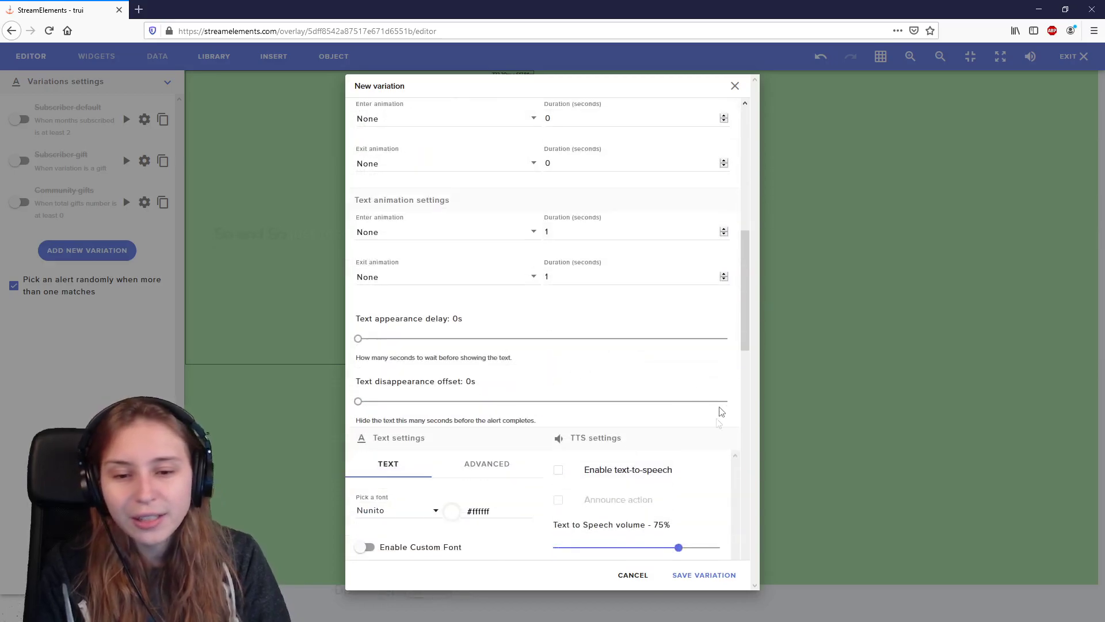
scroll(721, 411, down, 15)
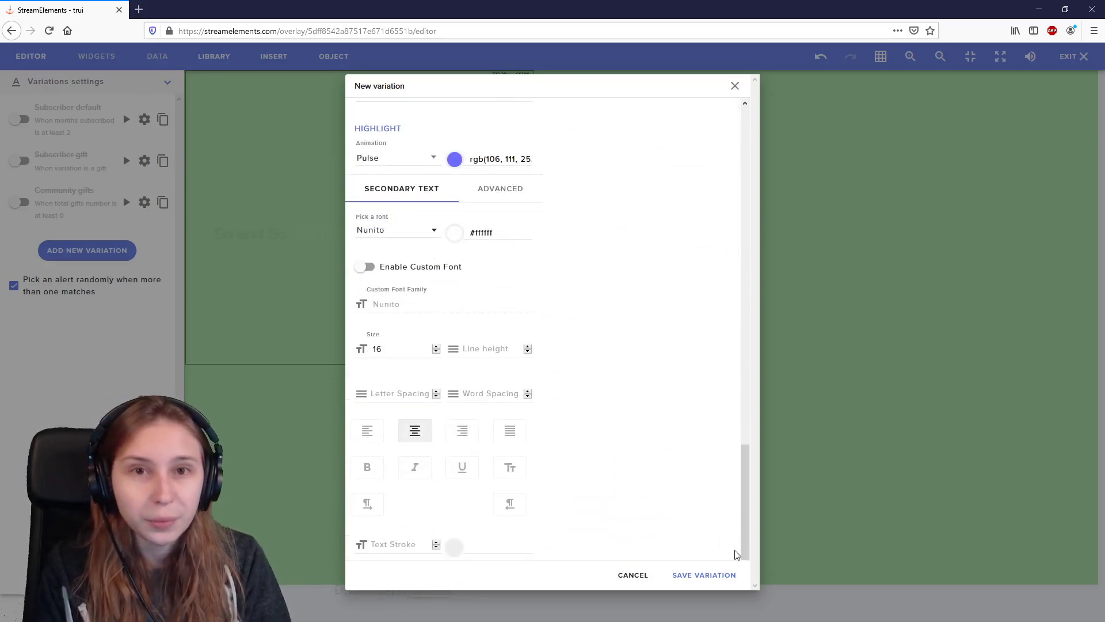
- Save the gift subscriber variation and start a new variation for the tip alert
click(703, 575)
click(167, 84)
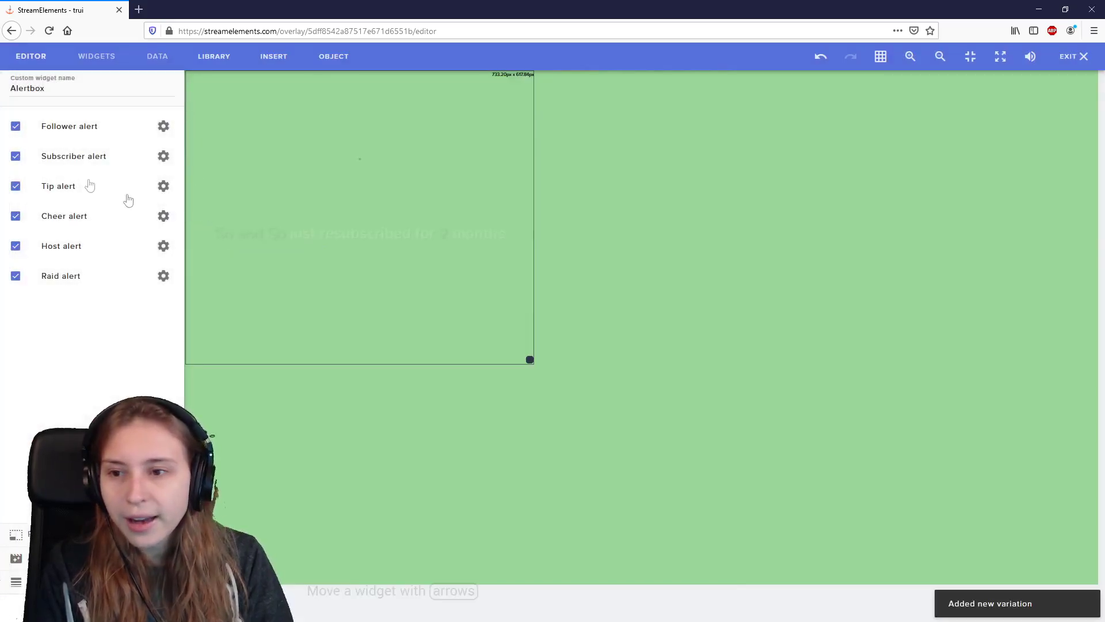
click(165, 188)
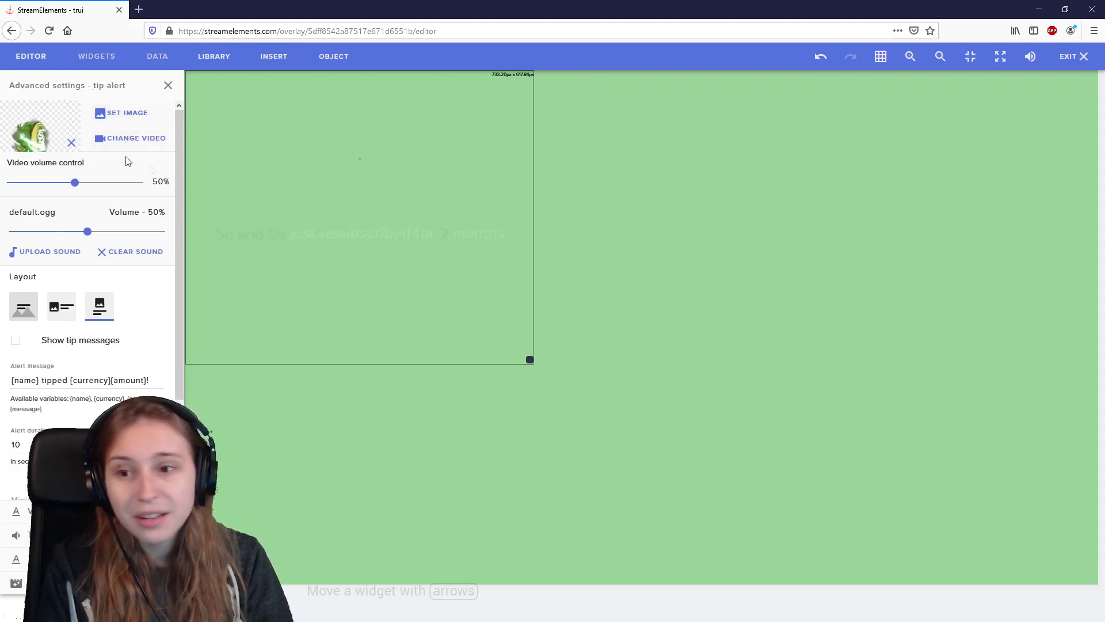
scroll(101, 274, down, 2)
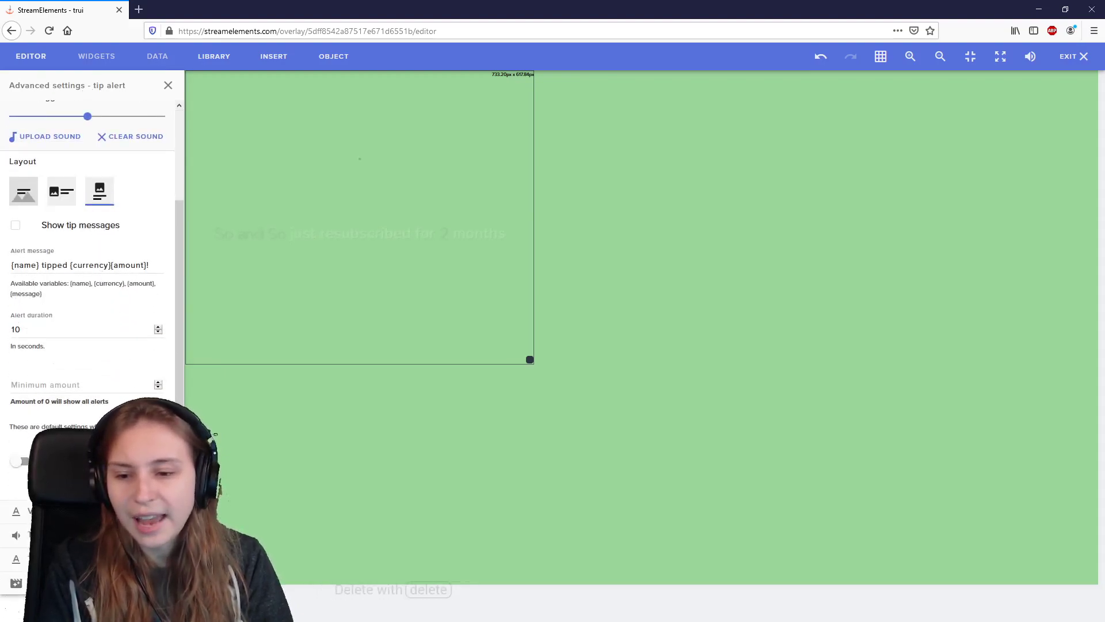
click(168, 85)
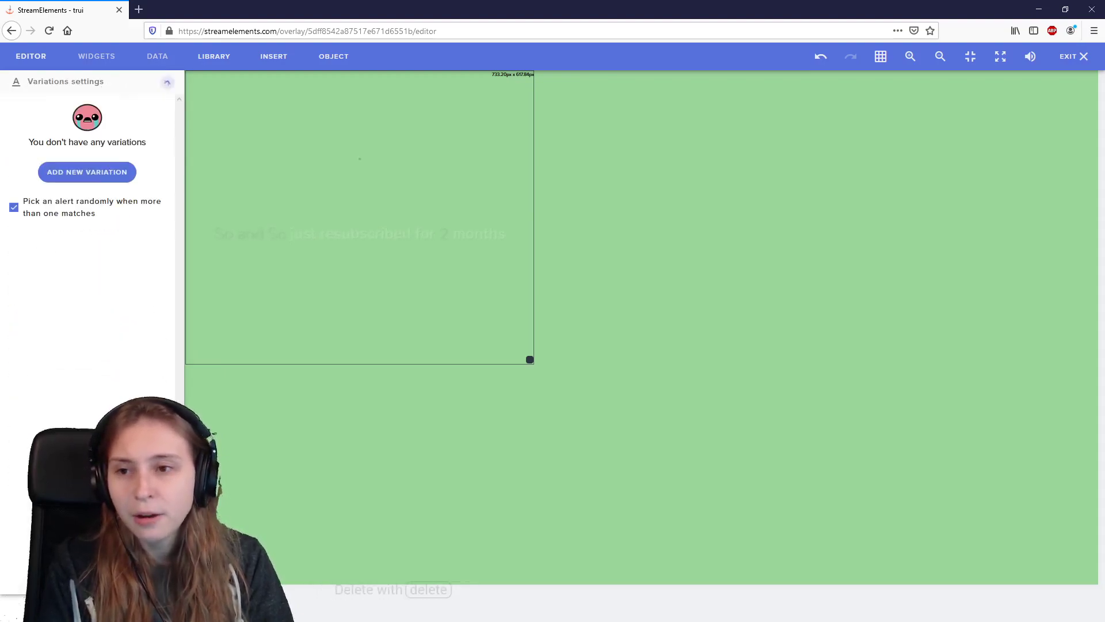
click(90, 173)
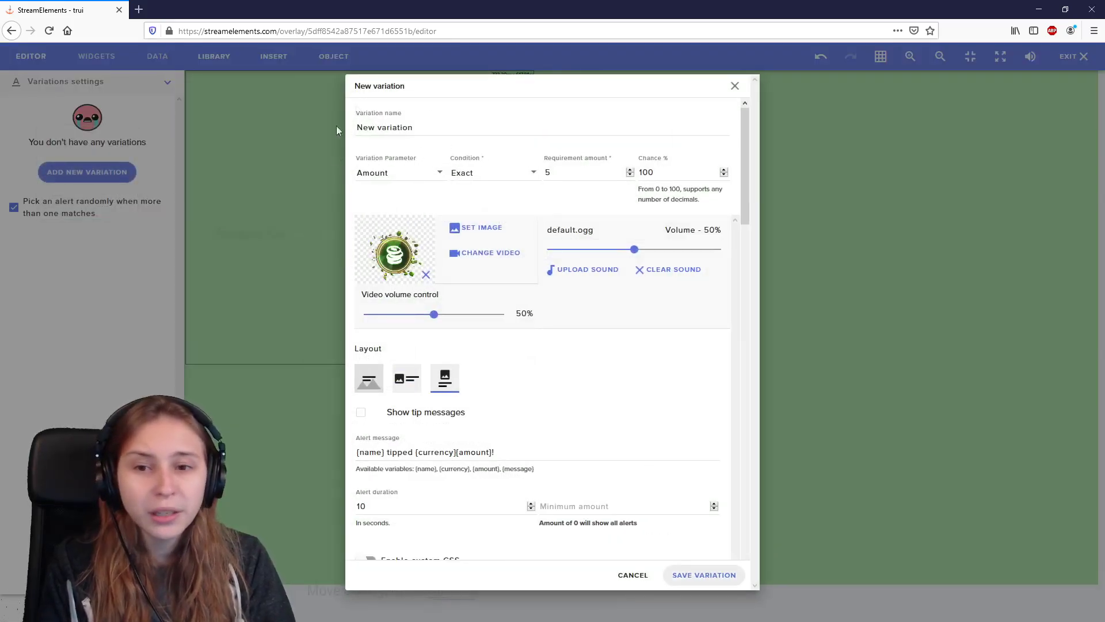
- Set the tip variation to trigger on Amount, Exact, requirement 2, and save it
click(385, 172)
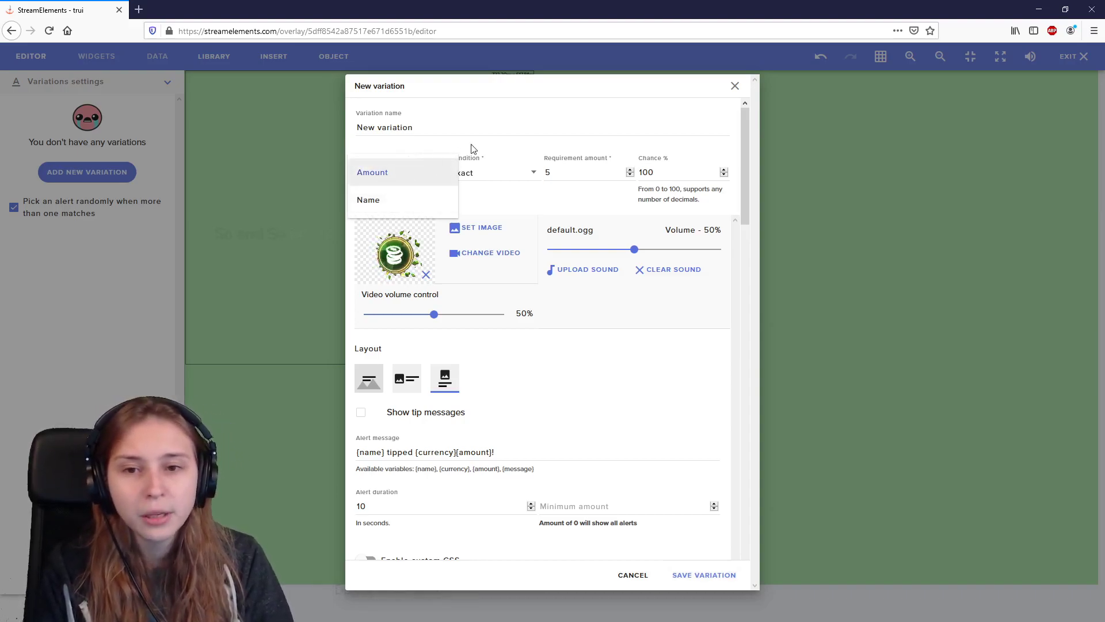
click(420, 170)
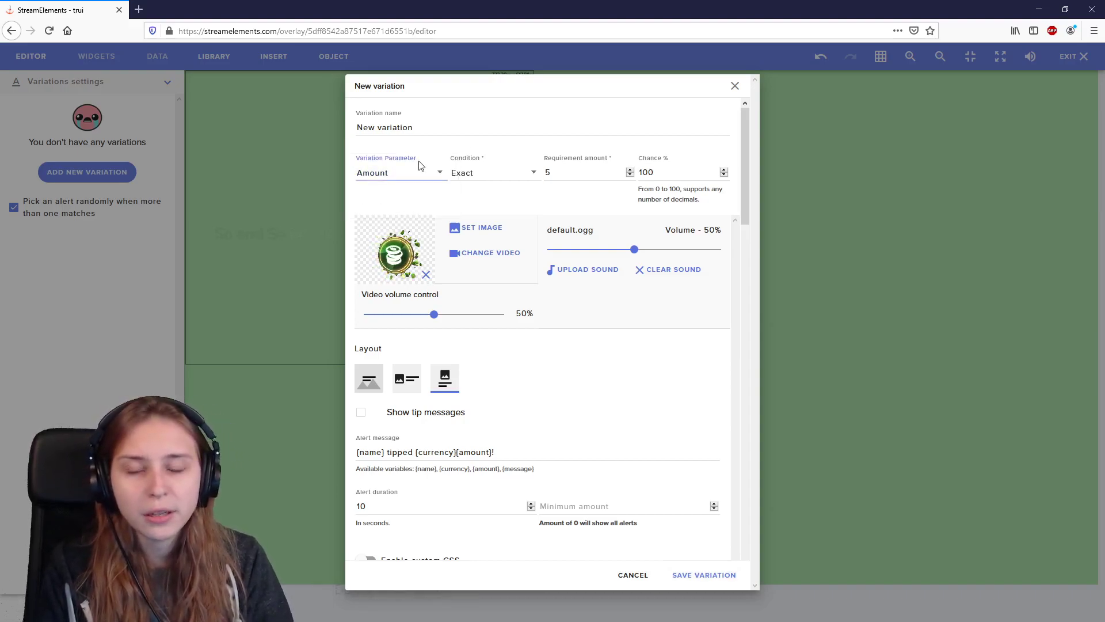
click(385, 173)
click(380, 205)
click(504, 178)
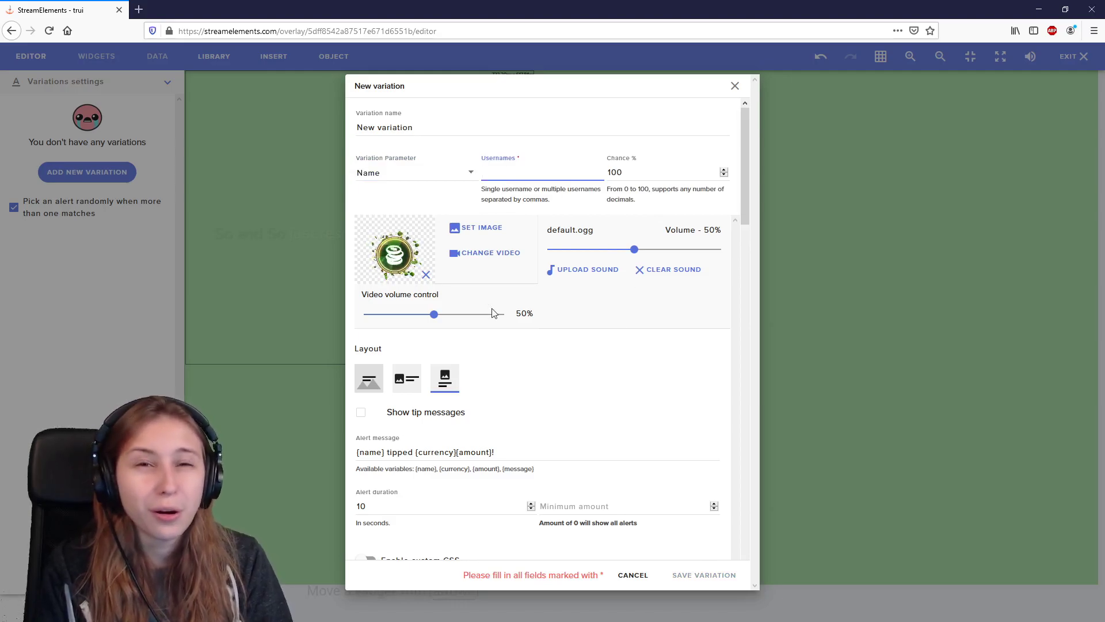
click(416, 174)
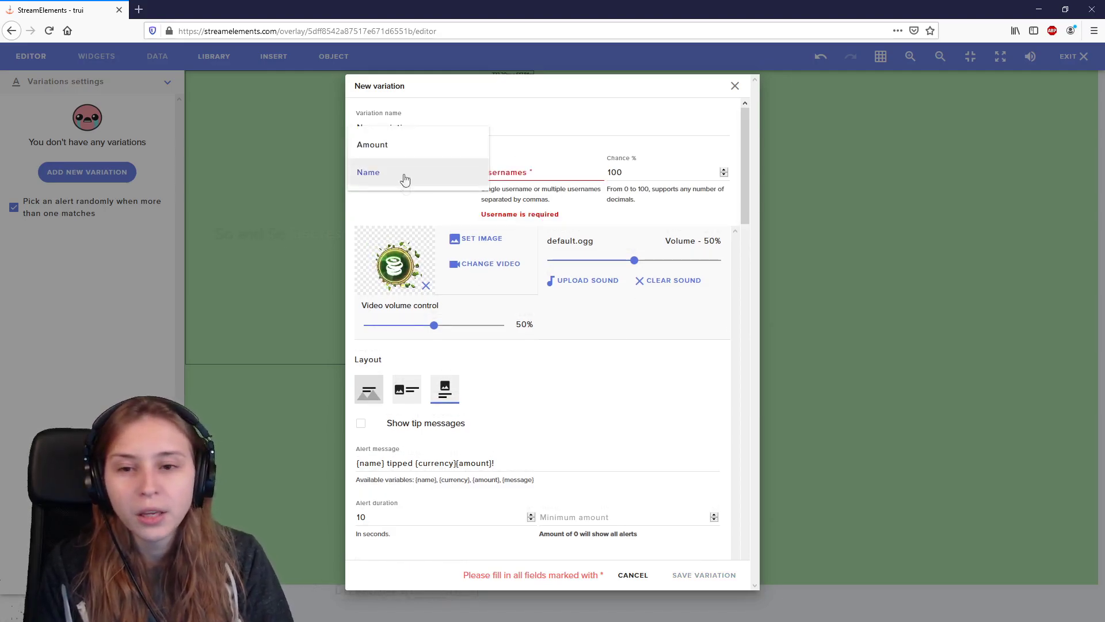
click(402, 154)
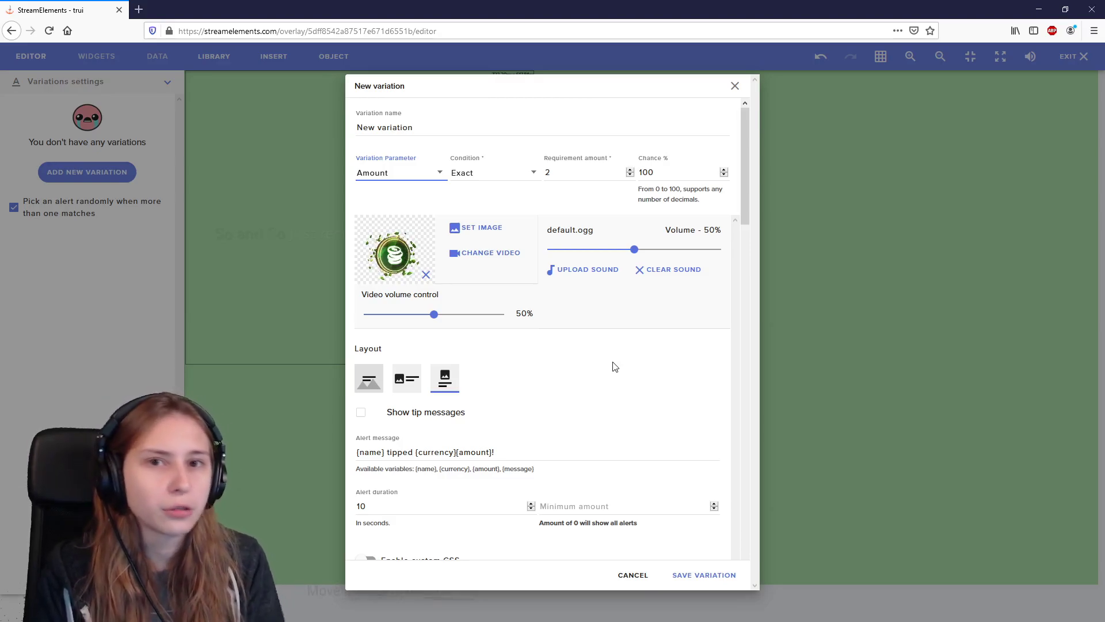
key(Return)
- Switch off the cheer alert's five Bits variations (1, 100, 1000, 5000, 10000)
click(166, 89)
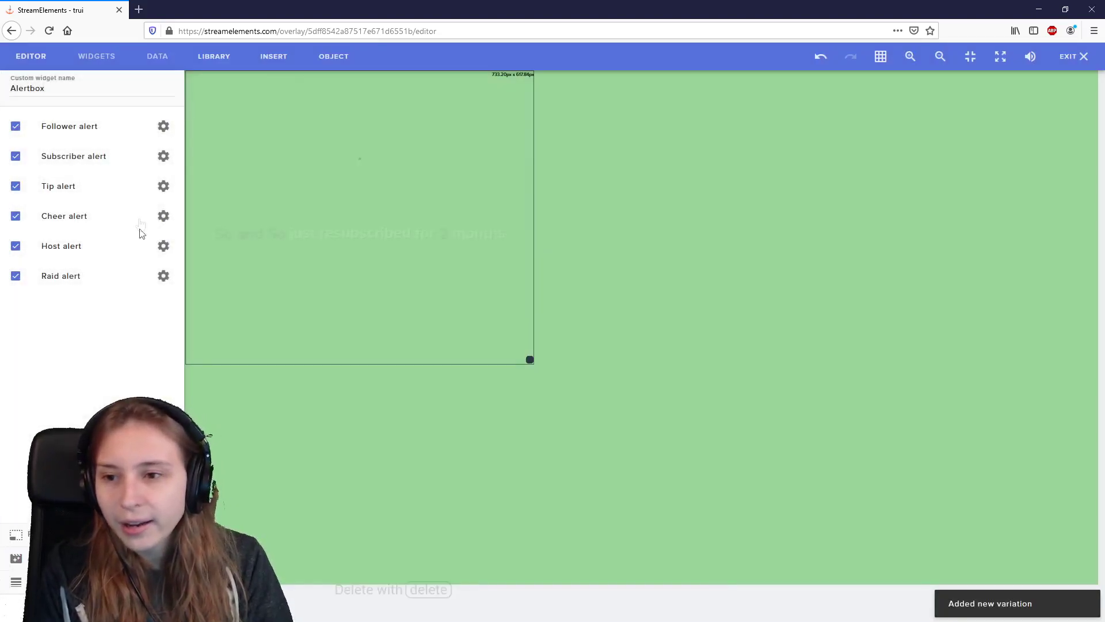
click(163, 217)
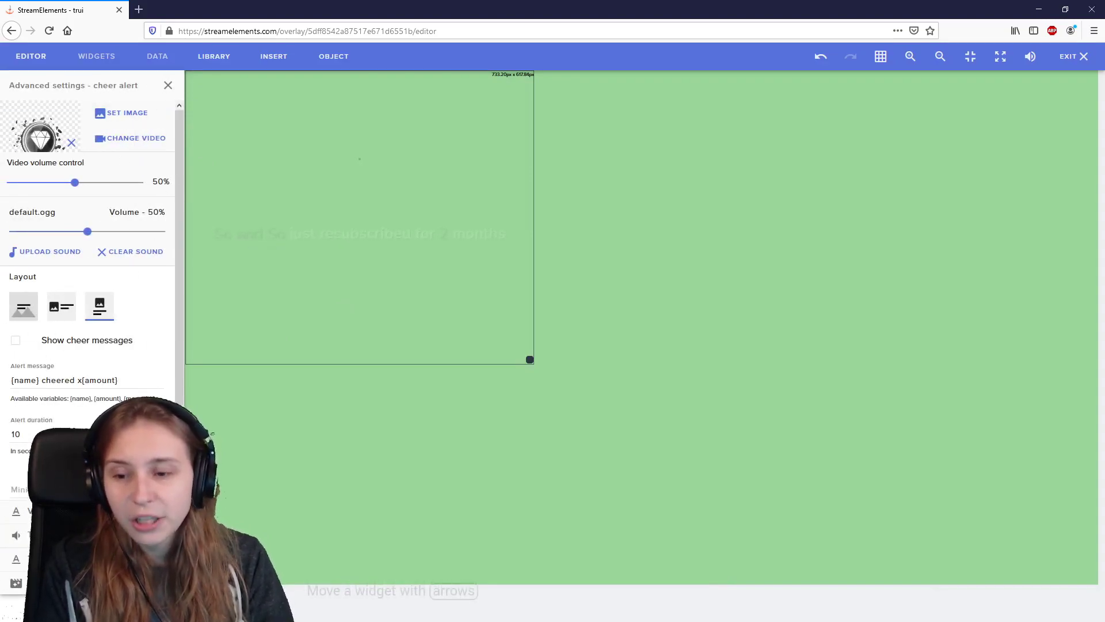
click(168, 85)
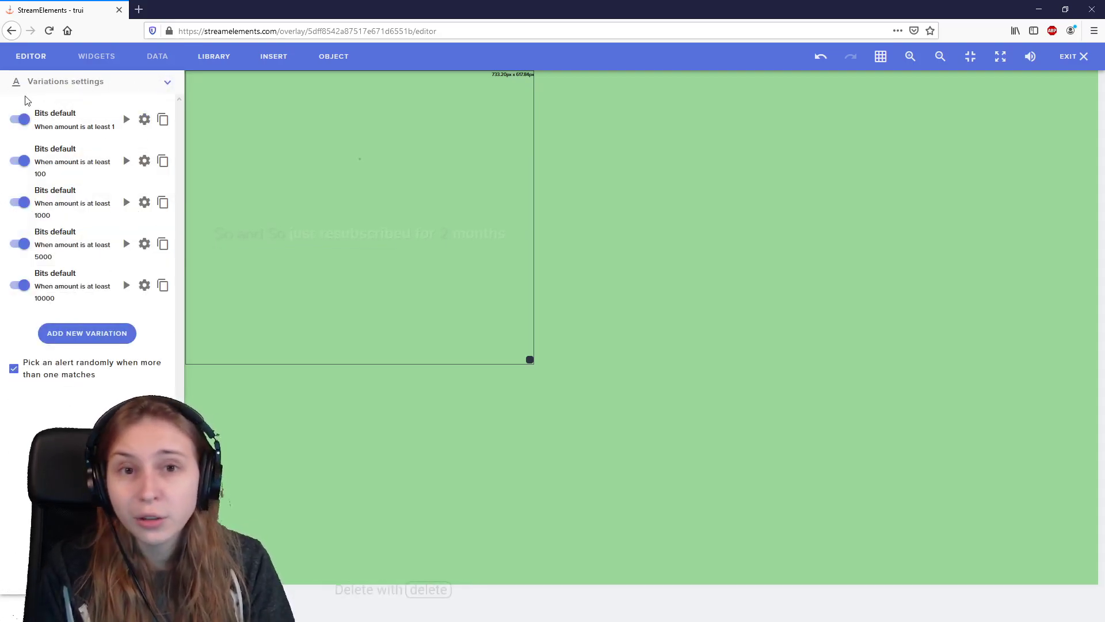
click(19, 119)
click(20, 160)
click(20, 202)
click(20, 243)
click(20, 285)
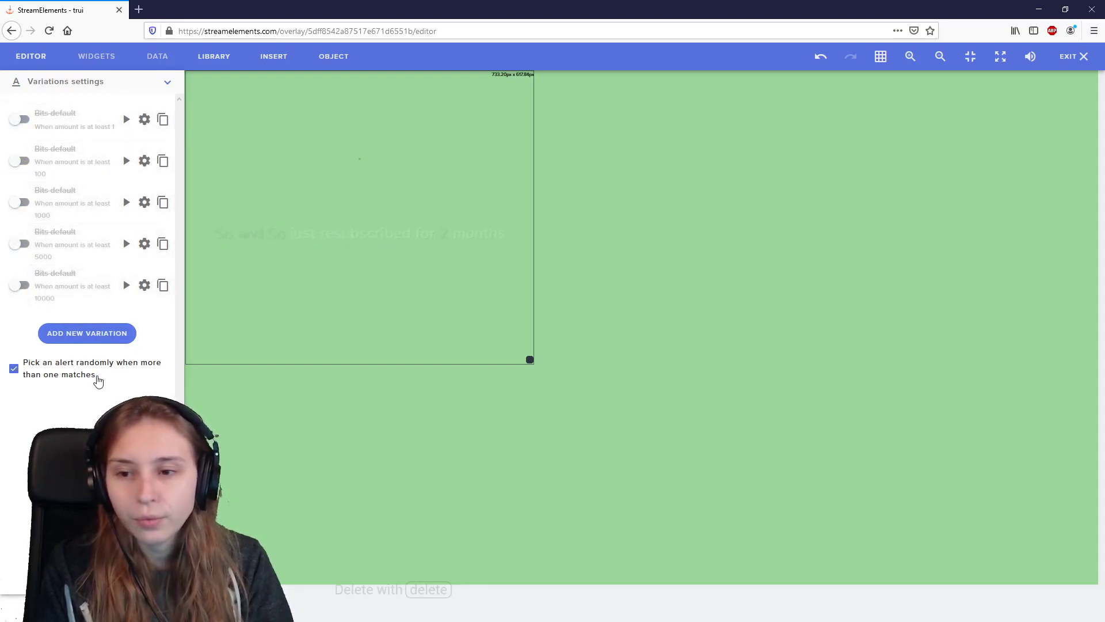
- Start a new cheer variation and review its Amount parameter and Exact condition options
click(98, 333)
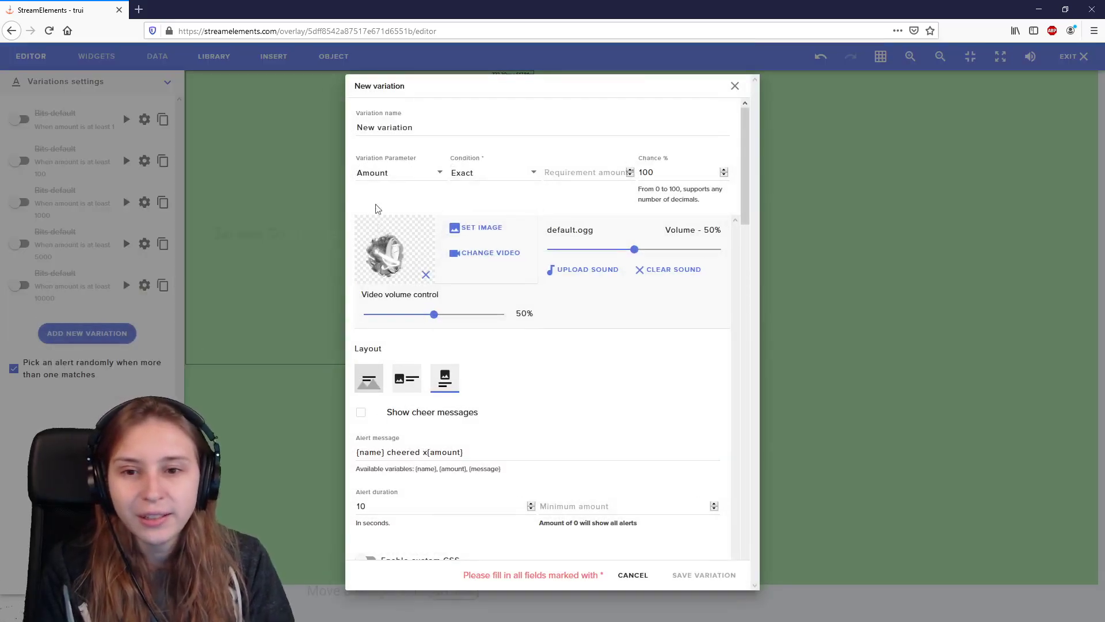
click(397, 174)
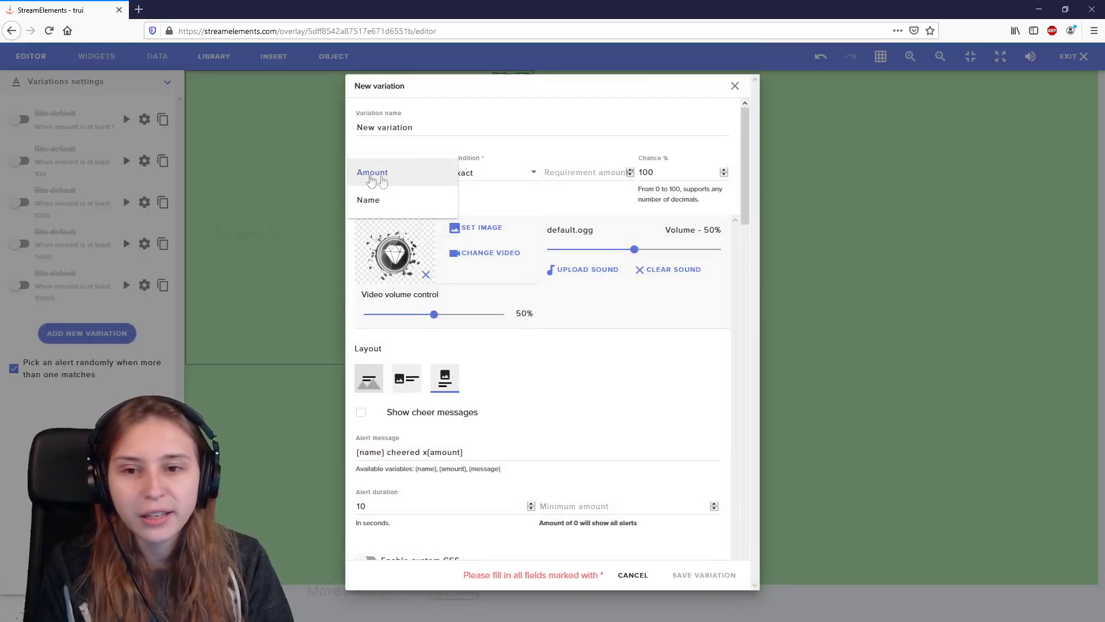
click(547, 215)
click(506, 175)
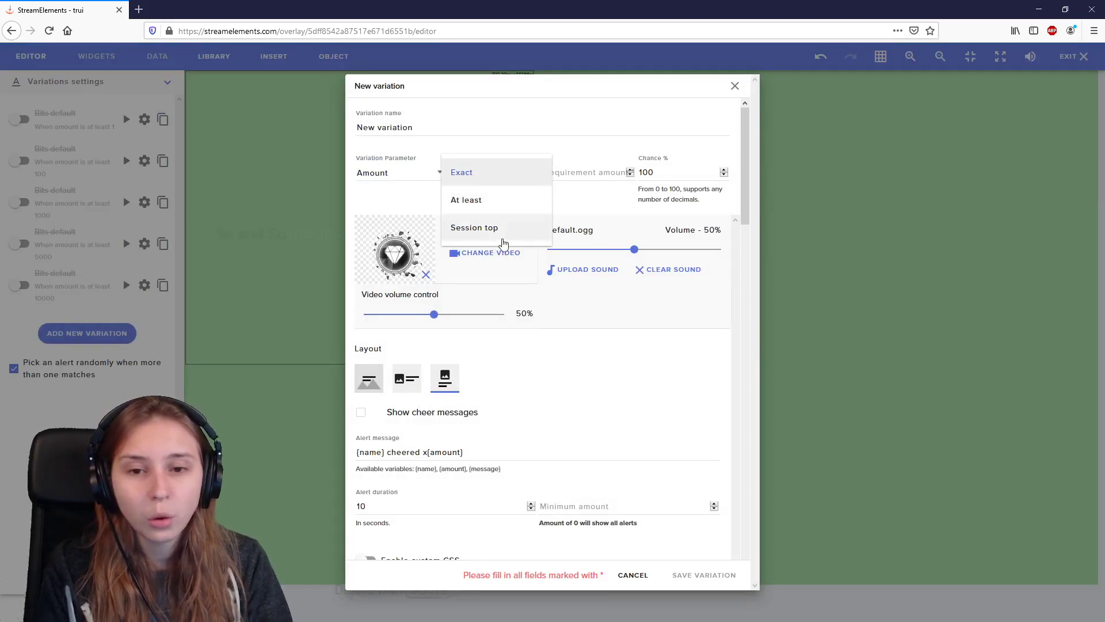
click(430, 214)
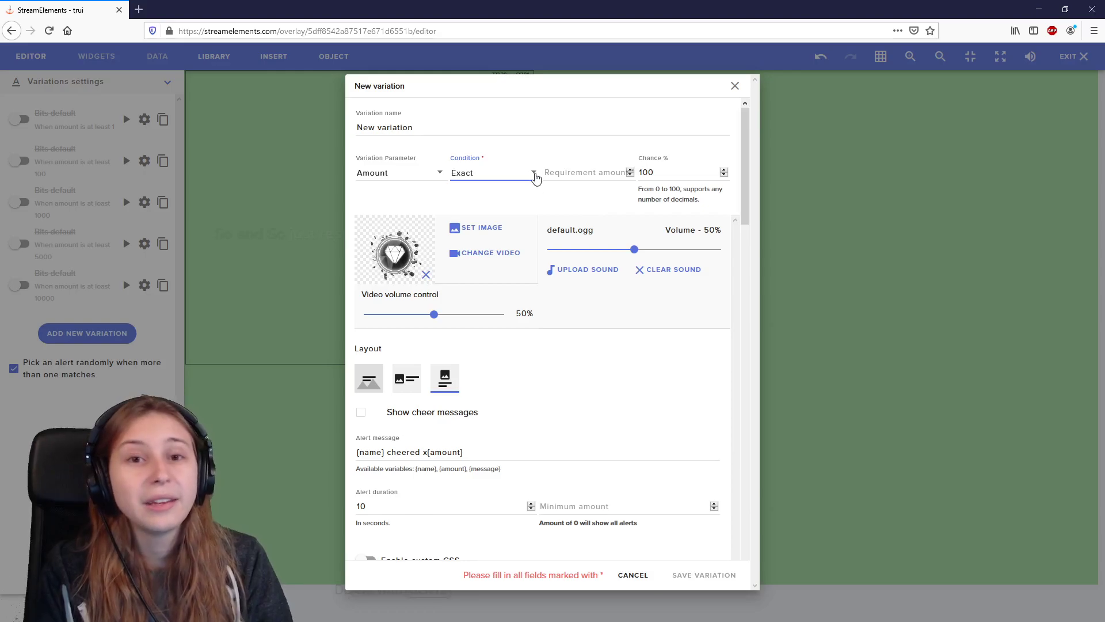
click(536, 177)
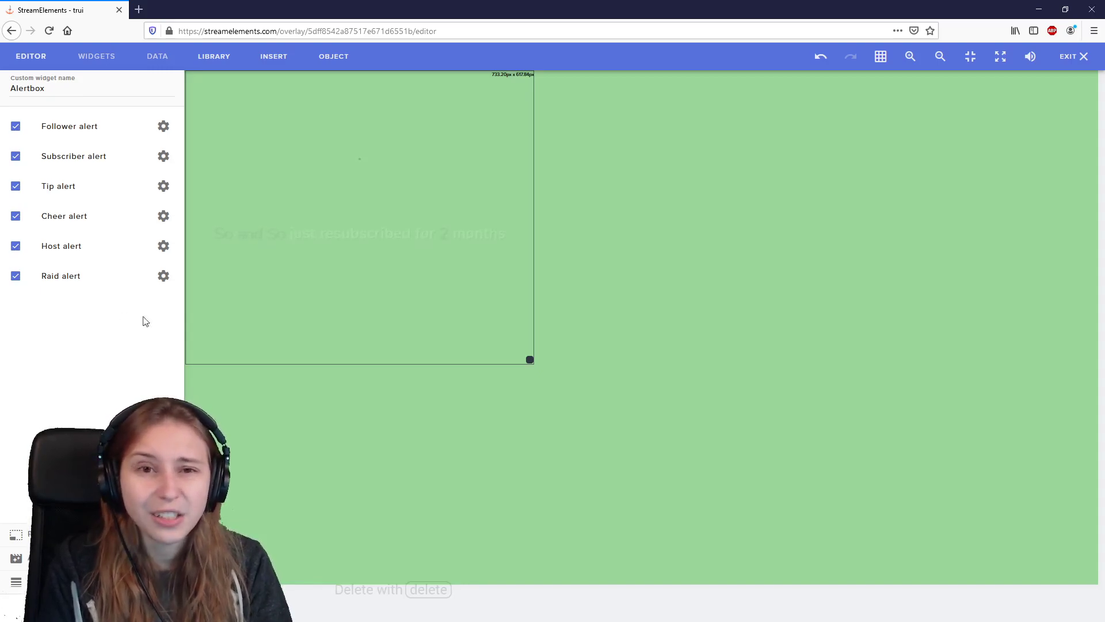
- Inspect a new host alert variation's Amount and Exact options, discard it, and deselect the widget
click(165, 247)
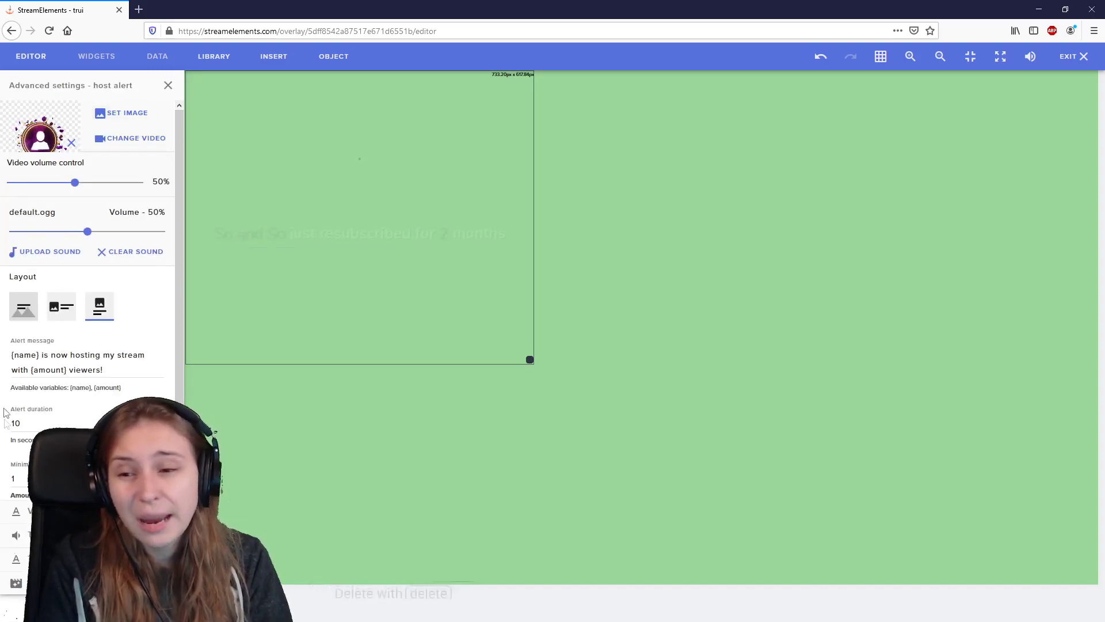
click(69, 511)
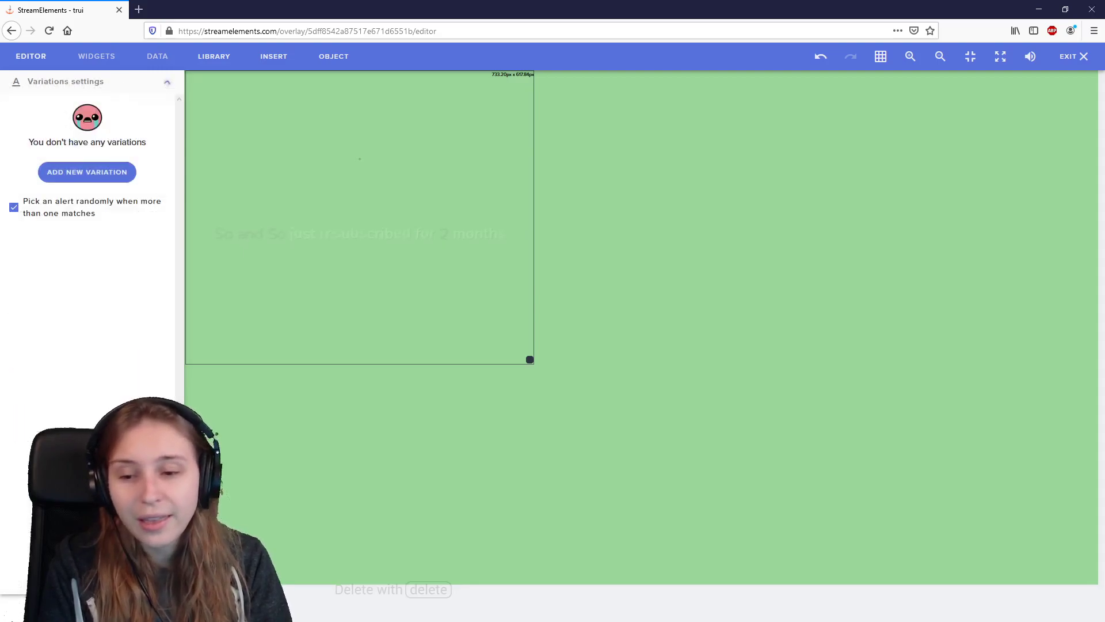
click(67, 167)
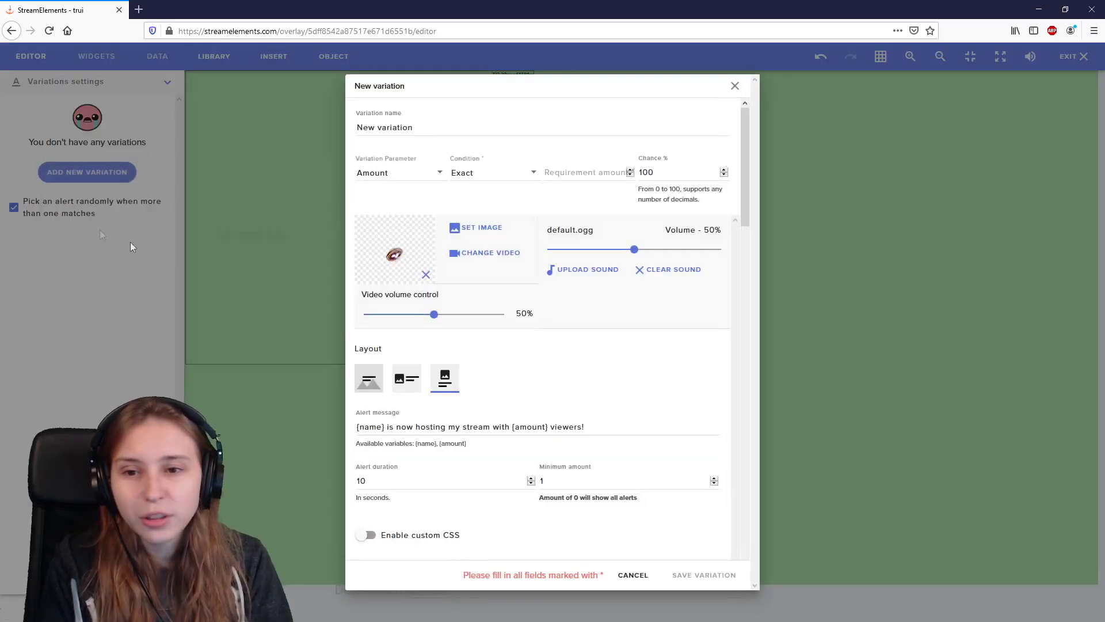
click(402, 173)
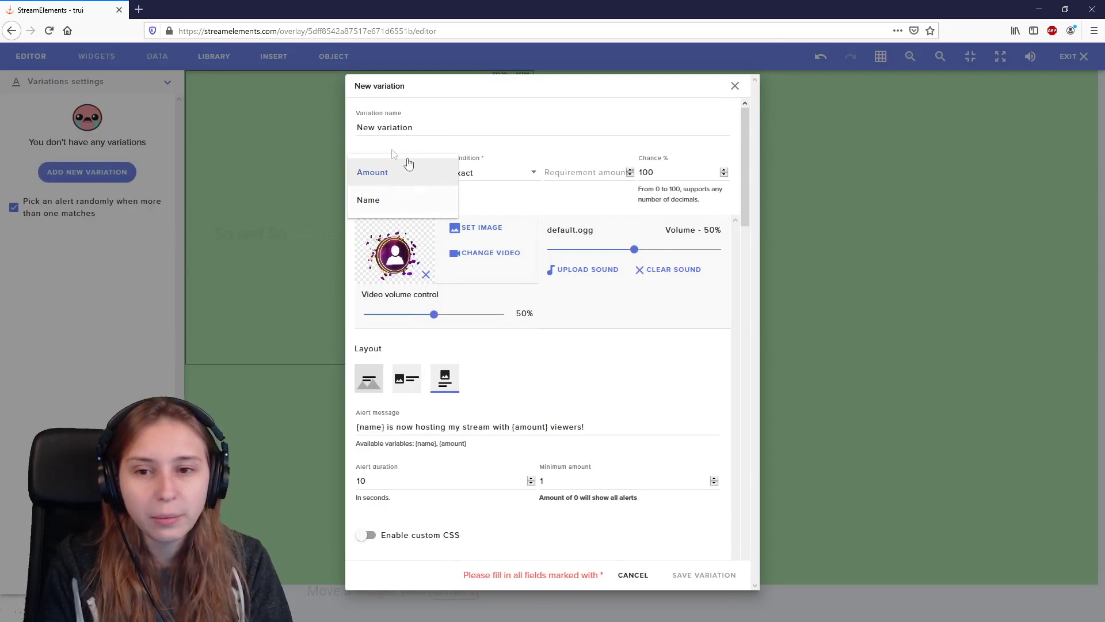
click(439, 172)
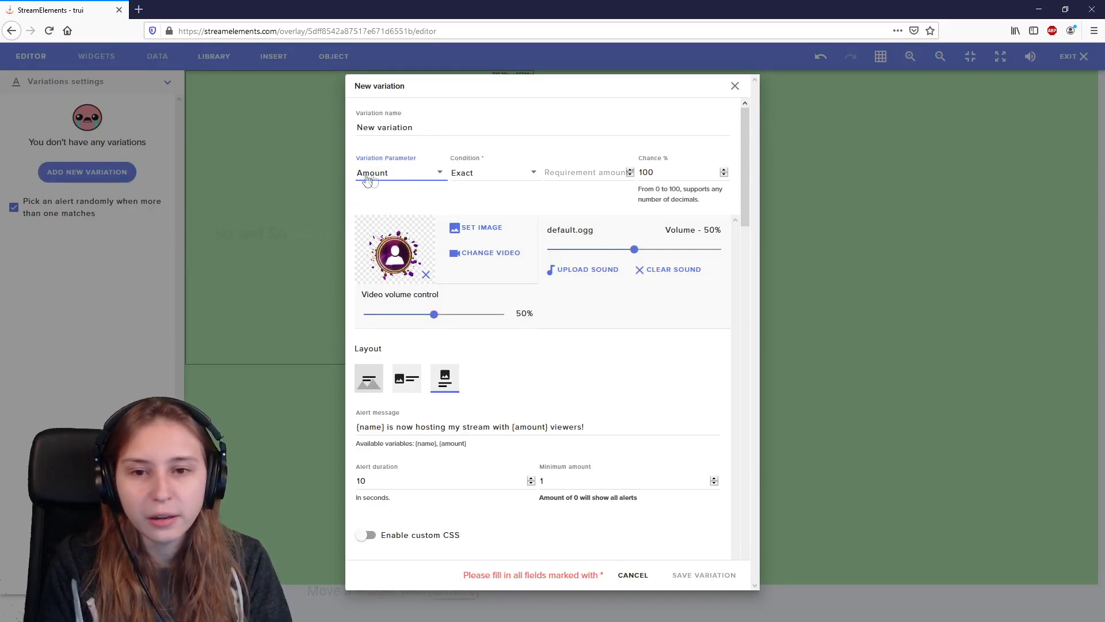
click(525, 173)
click(383, 177)
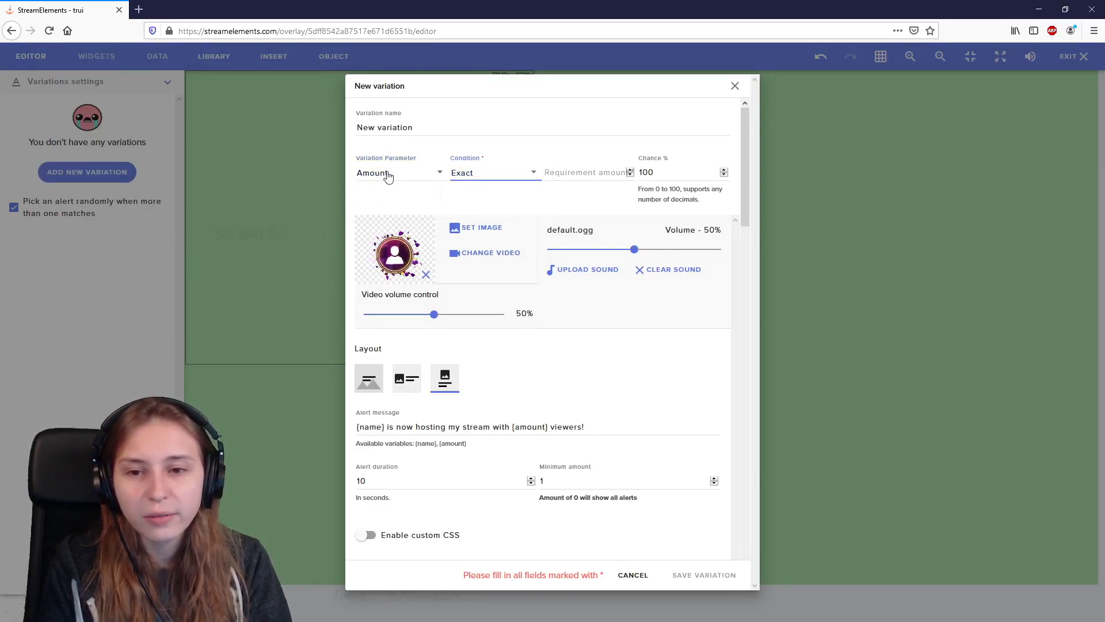
click(370, 173)
key(Escape)
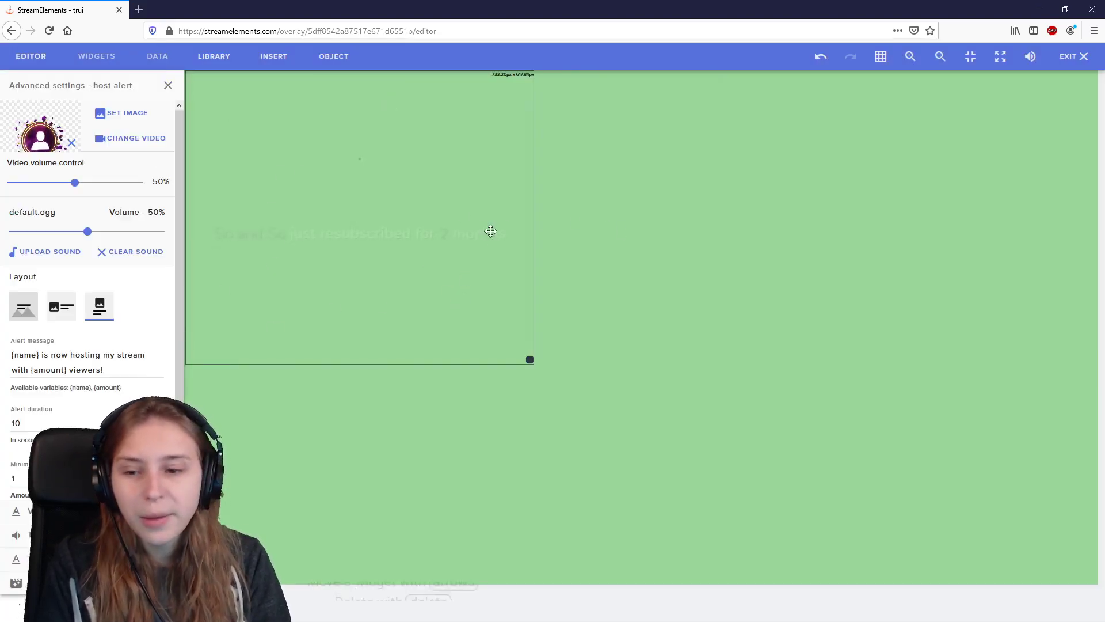
click(649, 266)
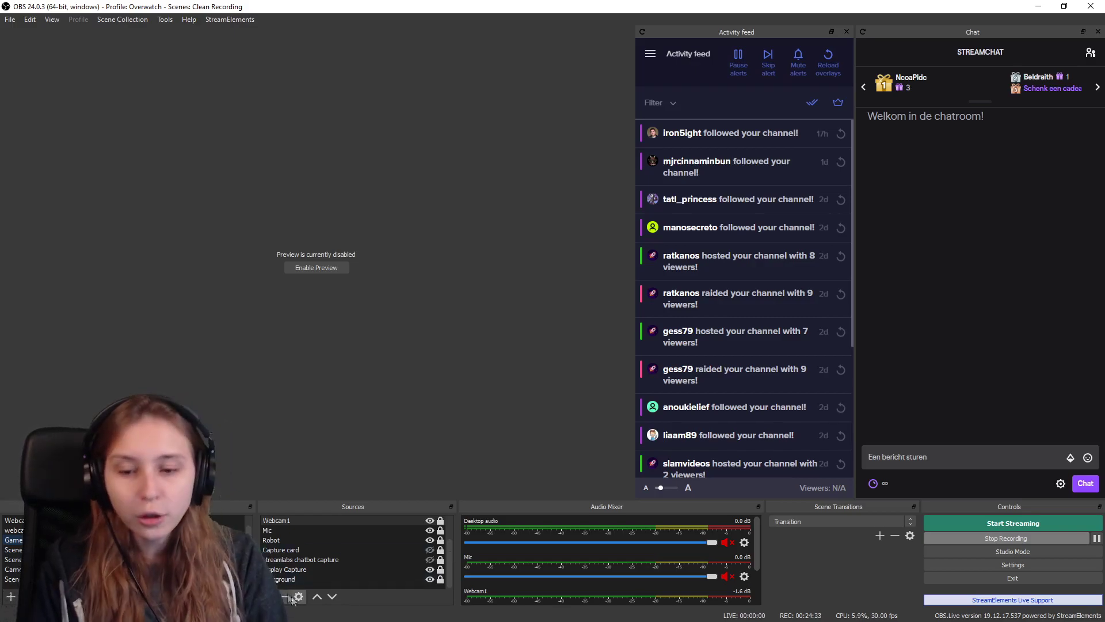
- Add a new Browser source named Streamelements Alerts to the OBS scene
click(268, 596)
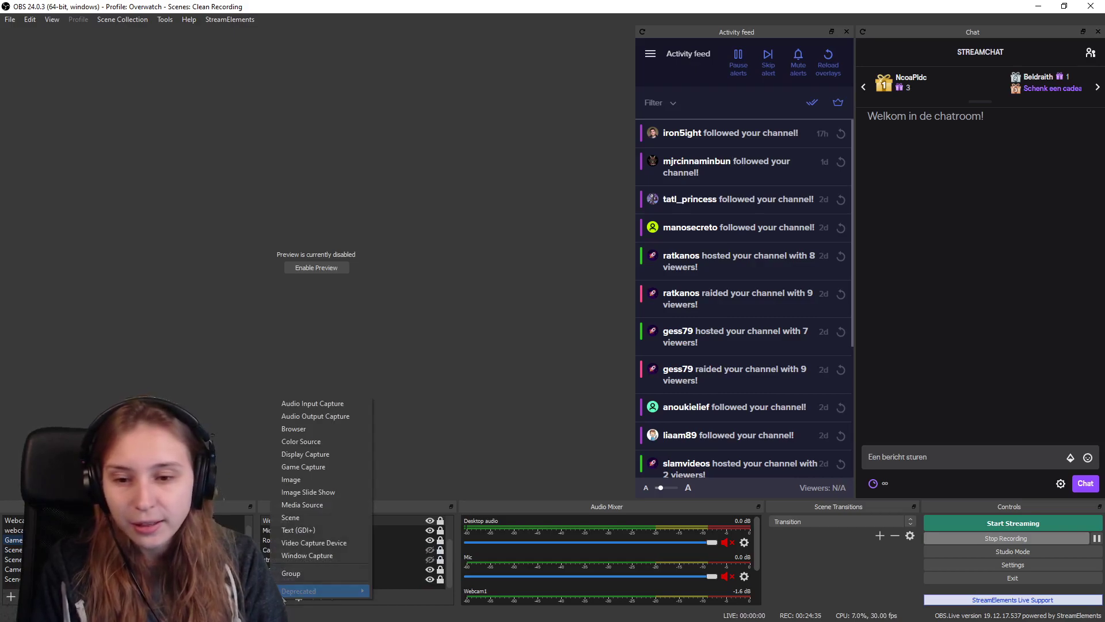
click(316, 430)
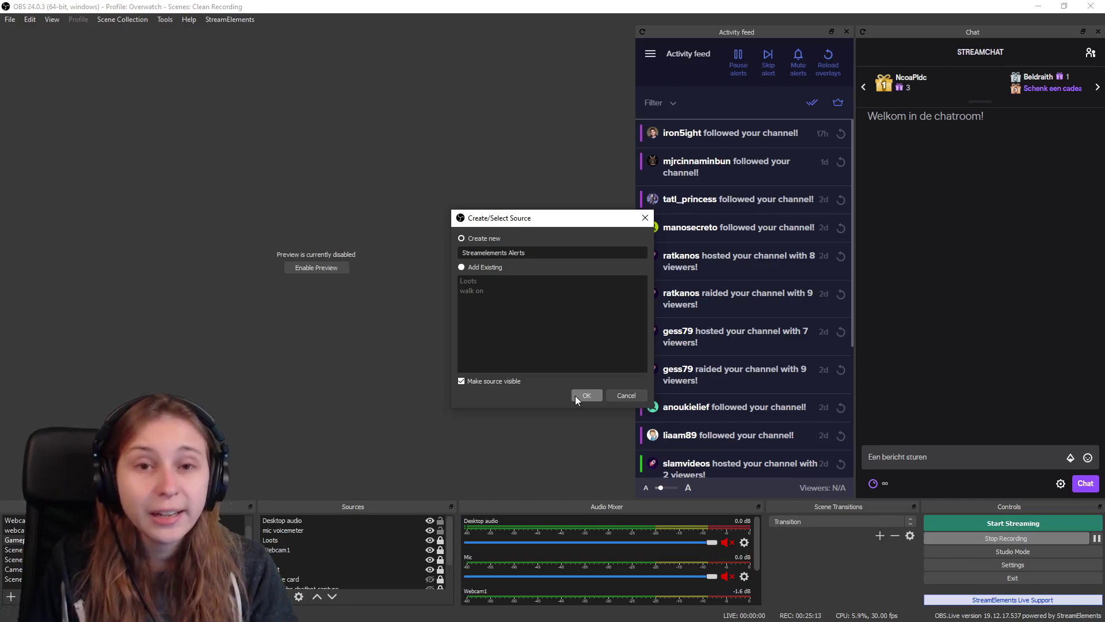
click(575, 396)
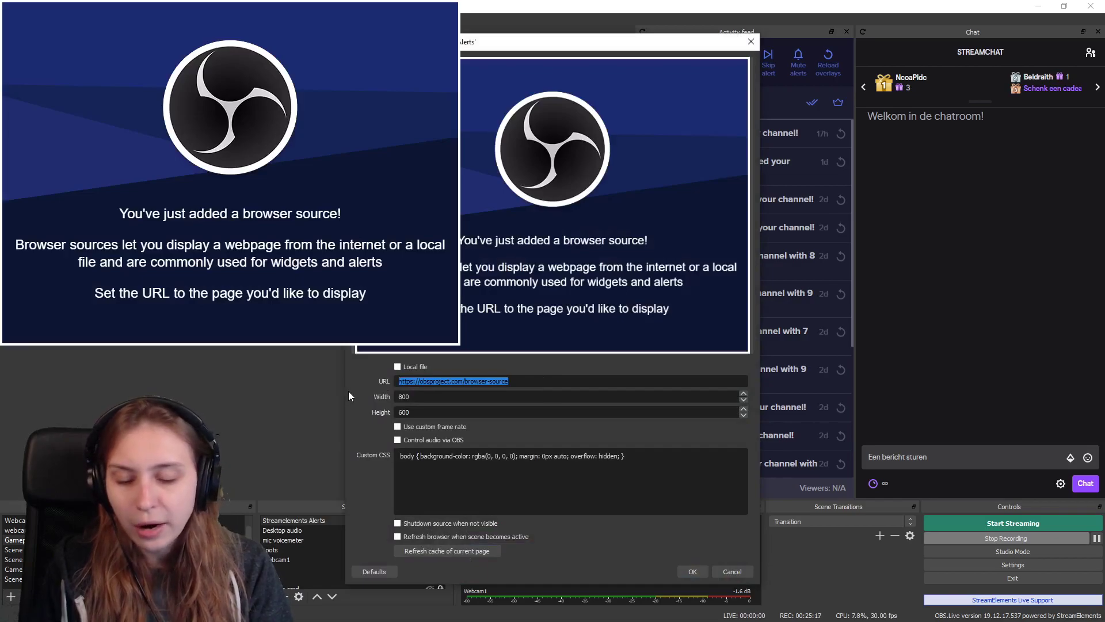
- Give the source the overlay URL, size 1920×1080, empty custom CSS, and enable the preview
text(URL HERE)
key(Tab)
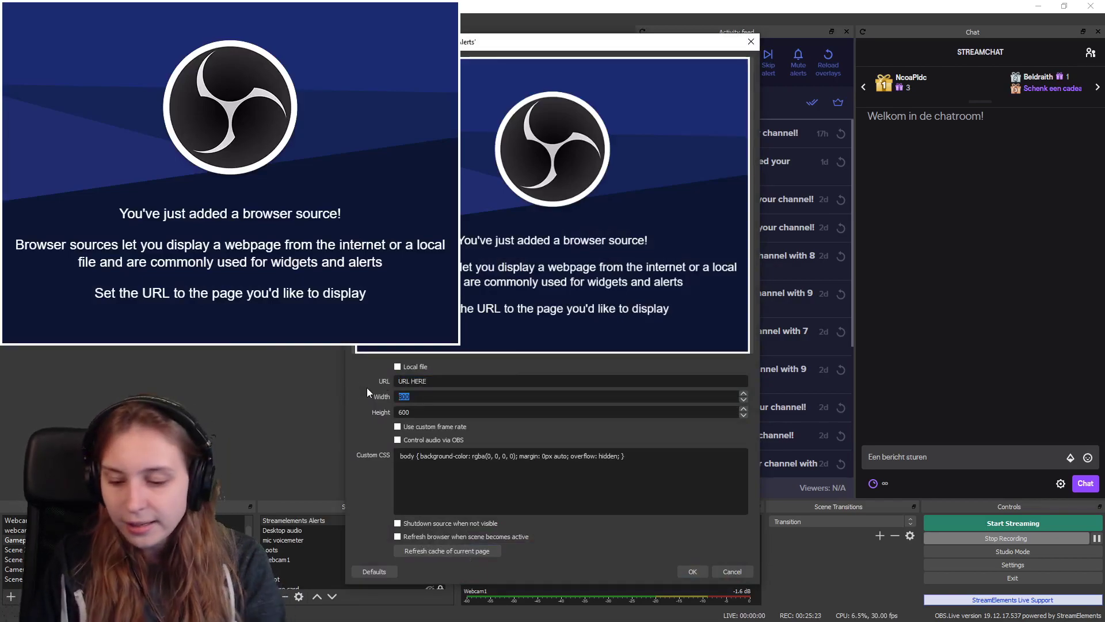
text(1920)
key(Tab)
text(108)
click(535, 490)
key(ctrl+a)
key(BackSpace)
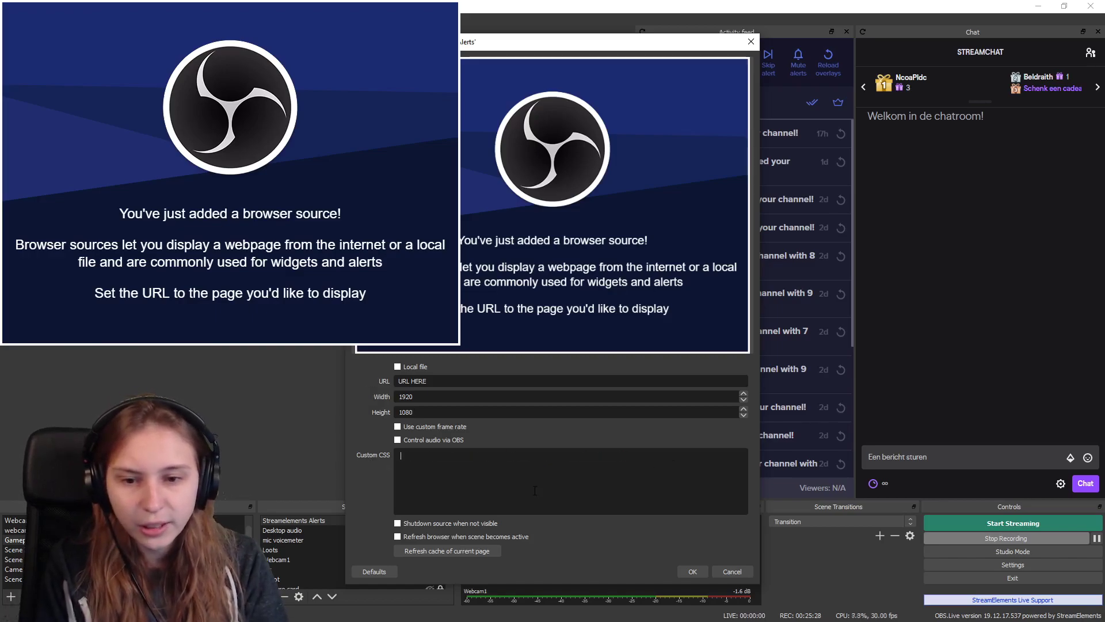
click(686, 571)
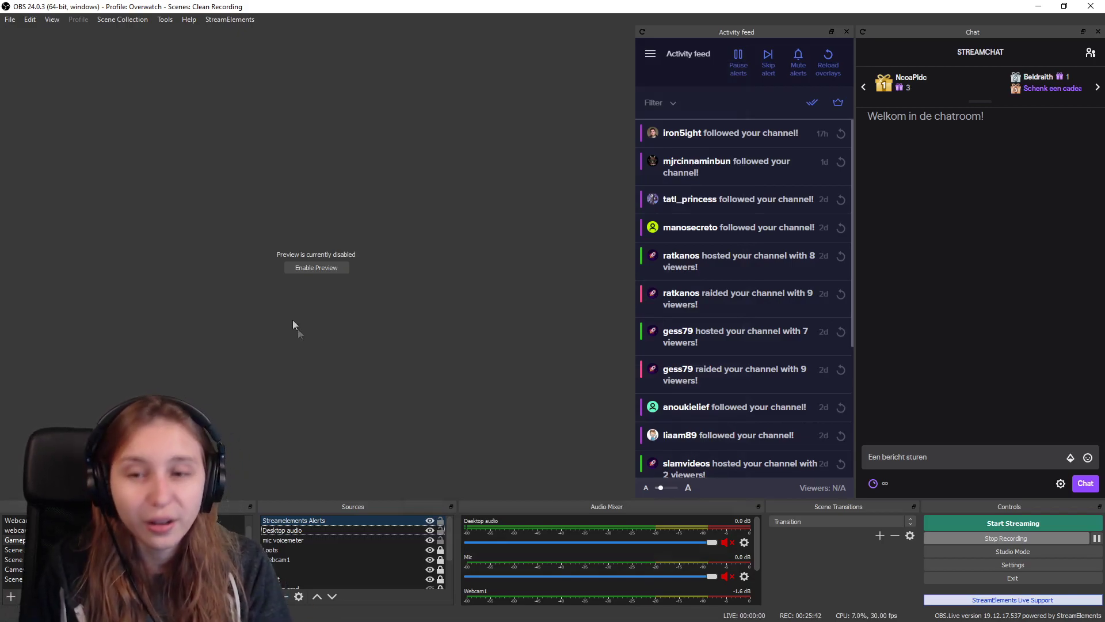
click(316, 267)
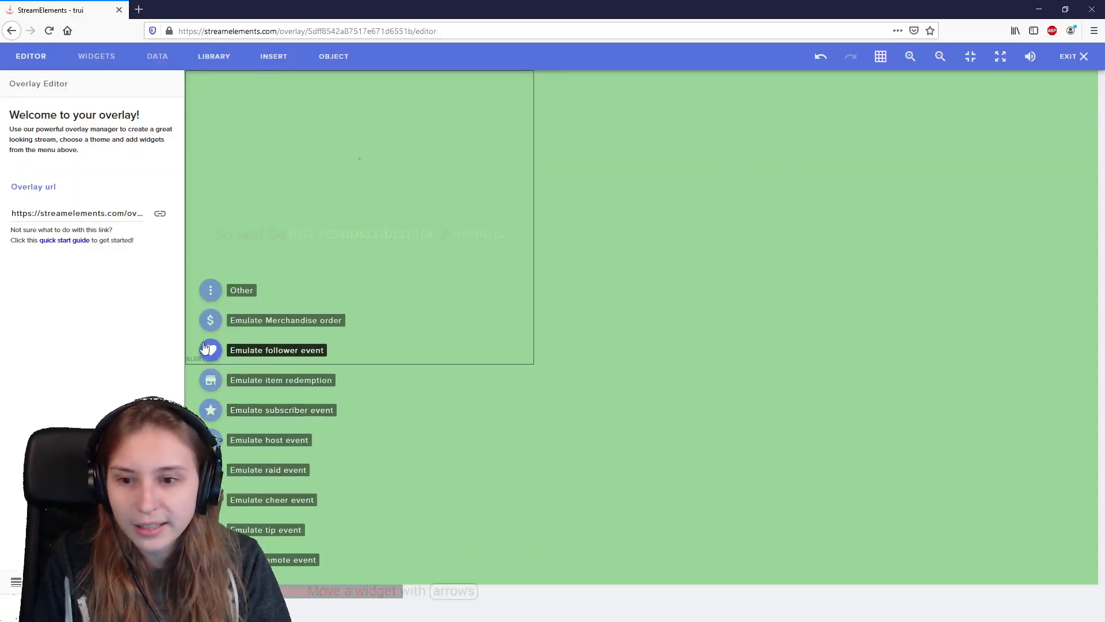
- Mute the StreamElements browser tab and emulate a follower event on the overlay
right_click(95, 9)
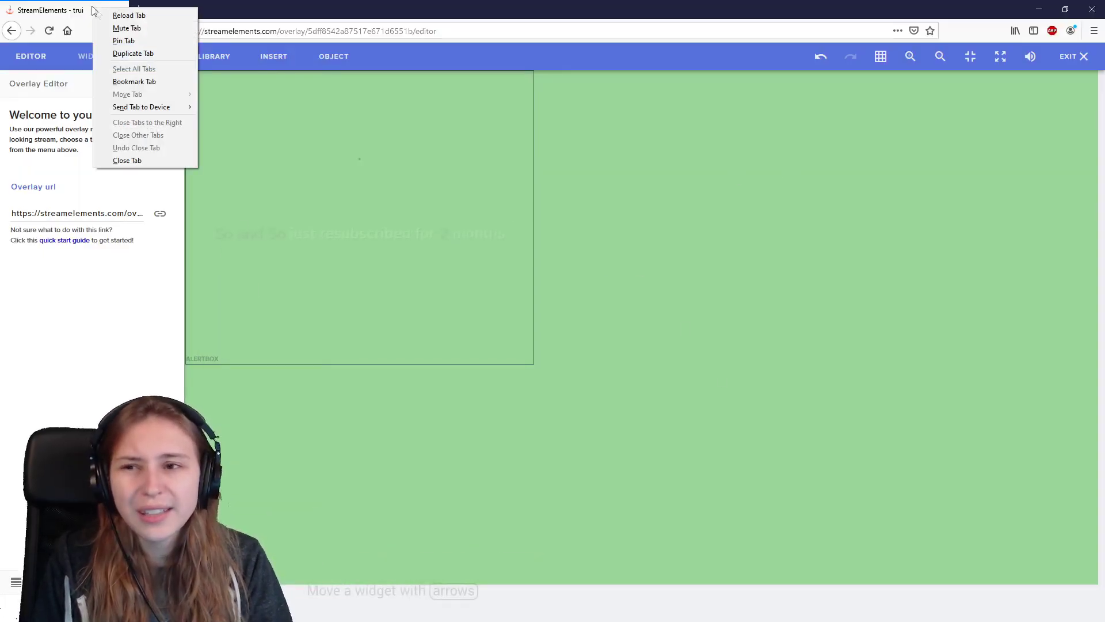
click(114, 30)
mouse_move(211, 590)
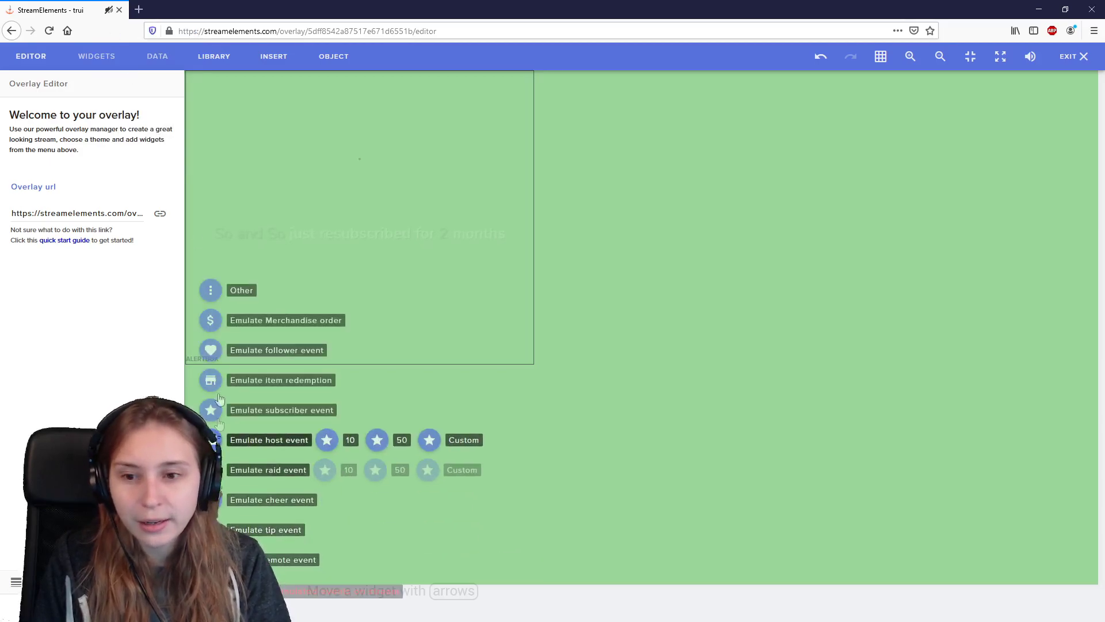
click(210, 350)
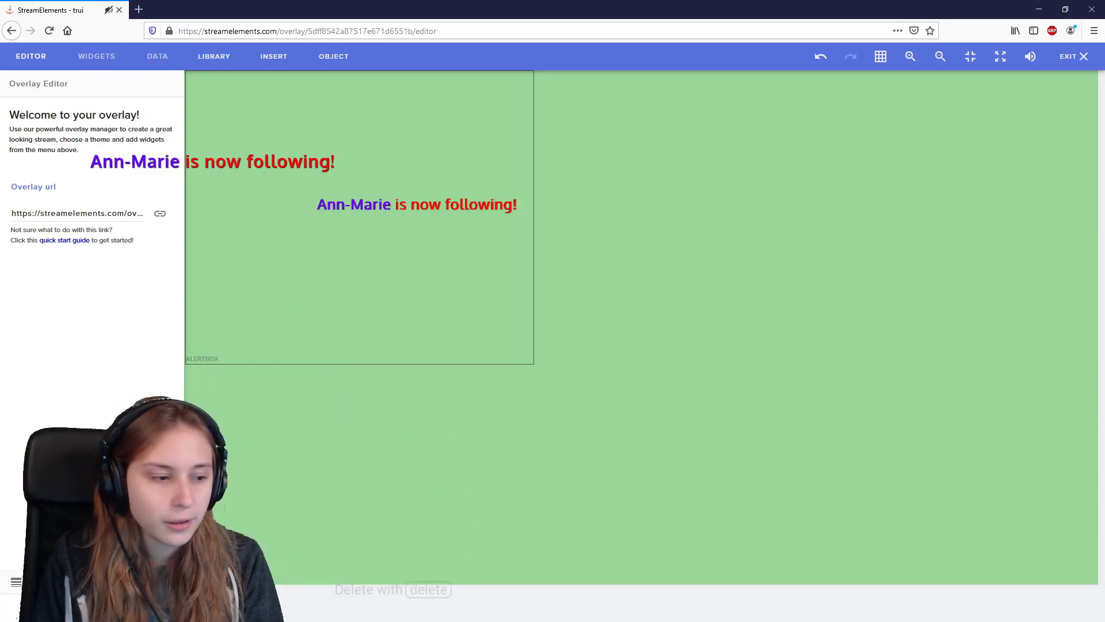